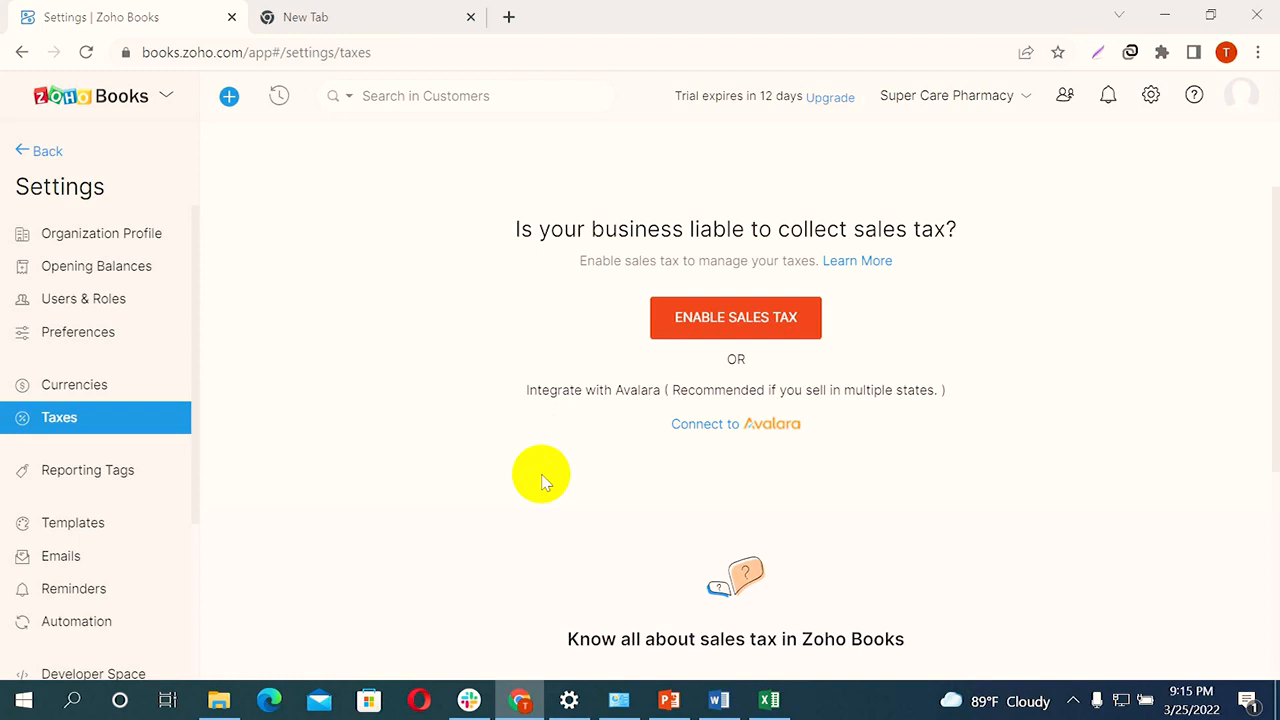
# Enable sales tax for the organization in the tax settings
pyautogui.click(736, 328)
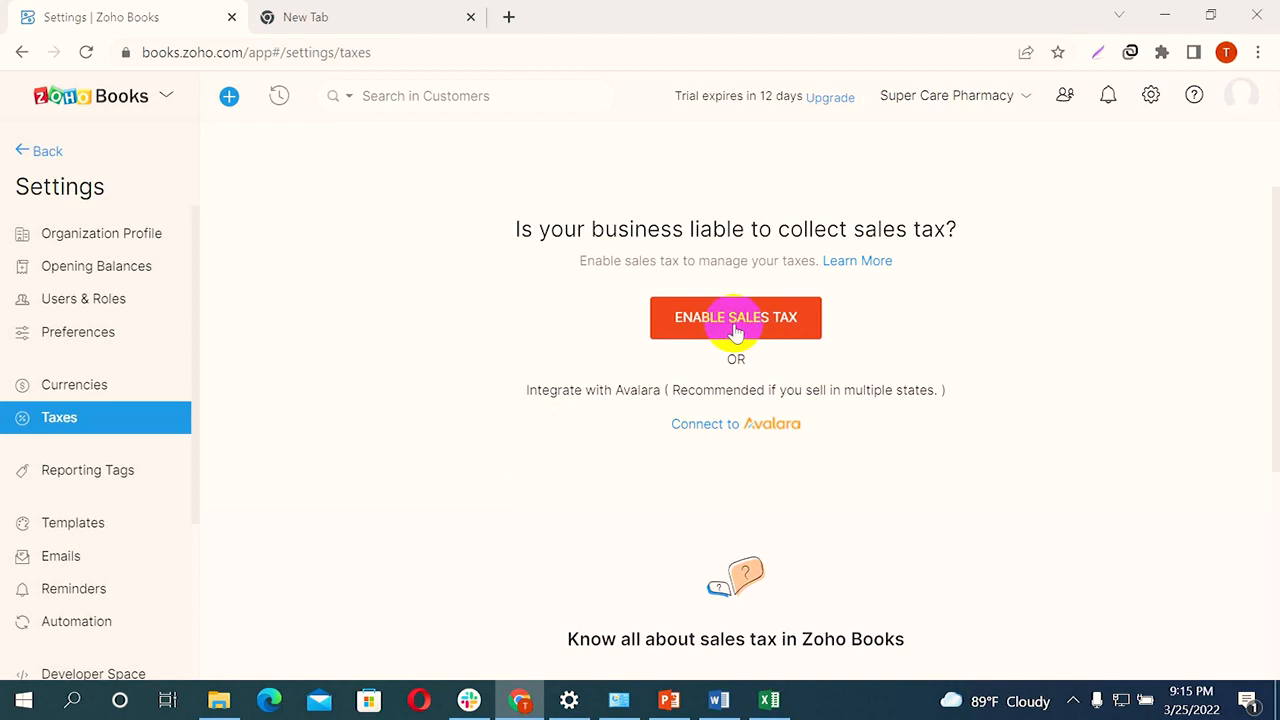
pyautogui.click(757, 321)
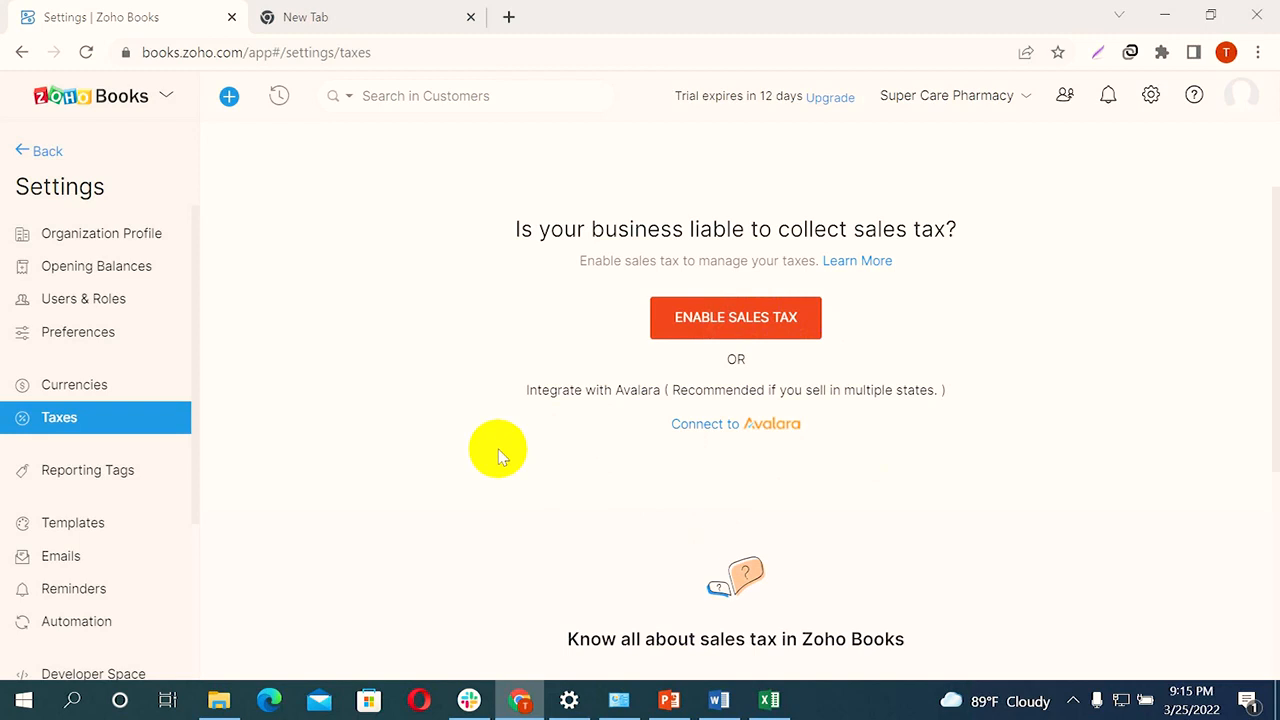
pyautogui.click(733, 332)
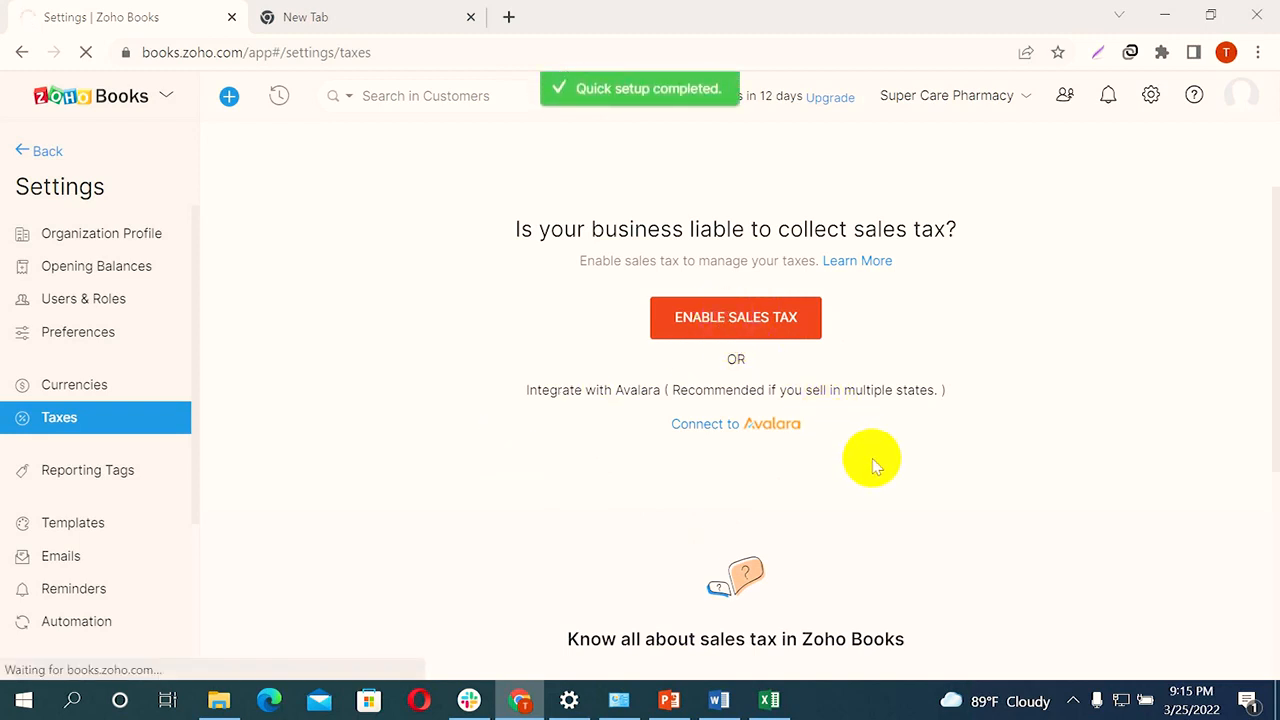
pyautogui.click(737, 327)
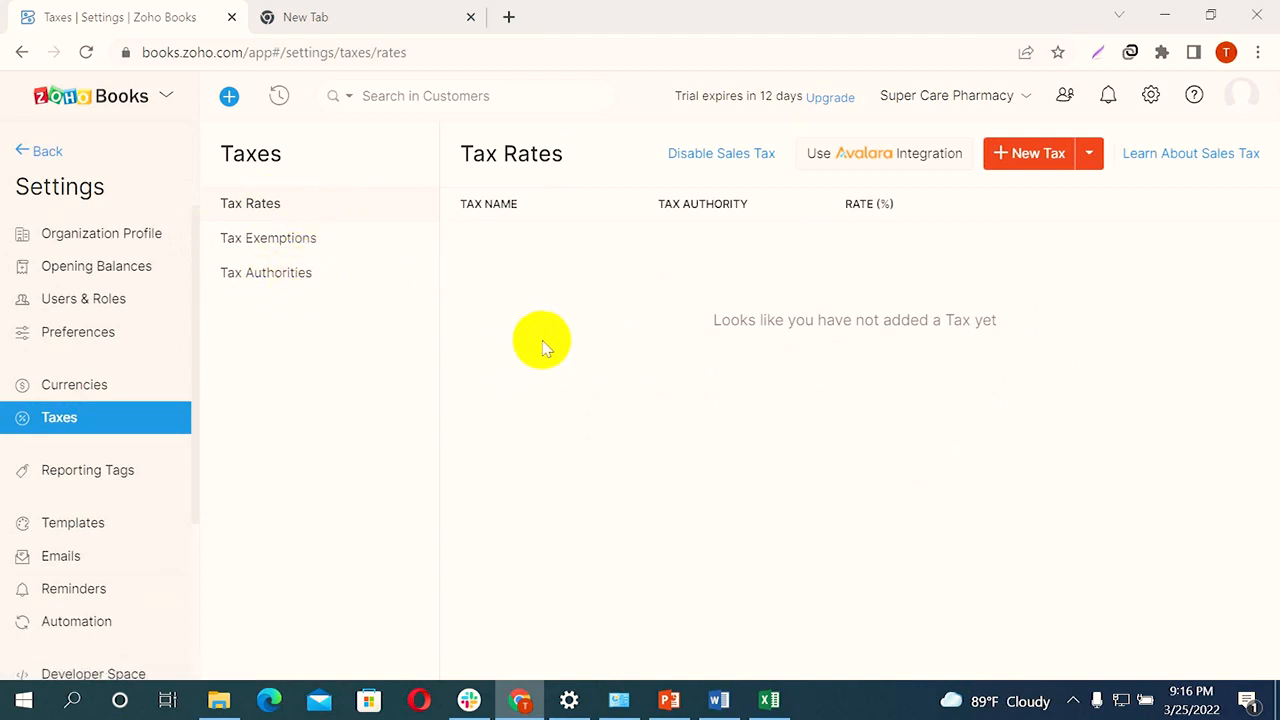
# Start a new tax and look up the required tax rates in the Setup Tax section of the Super Care Pharmacy Word document
pyautogui.click(1088, 155)
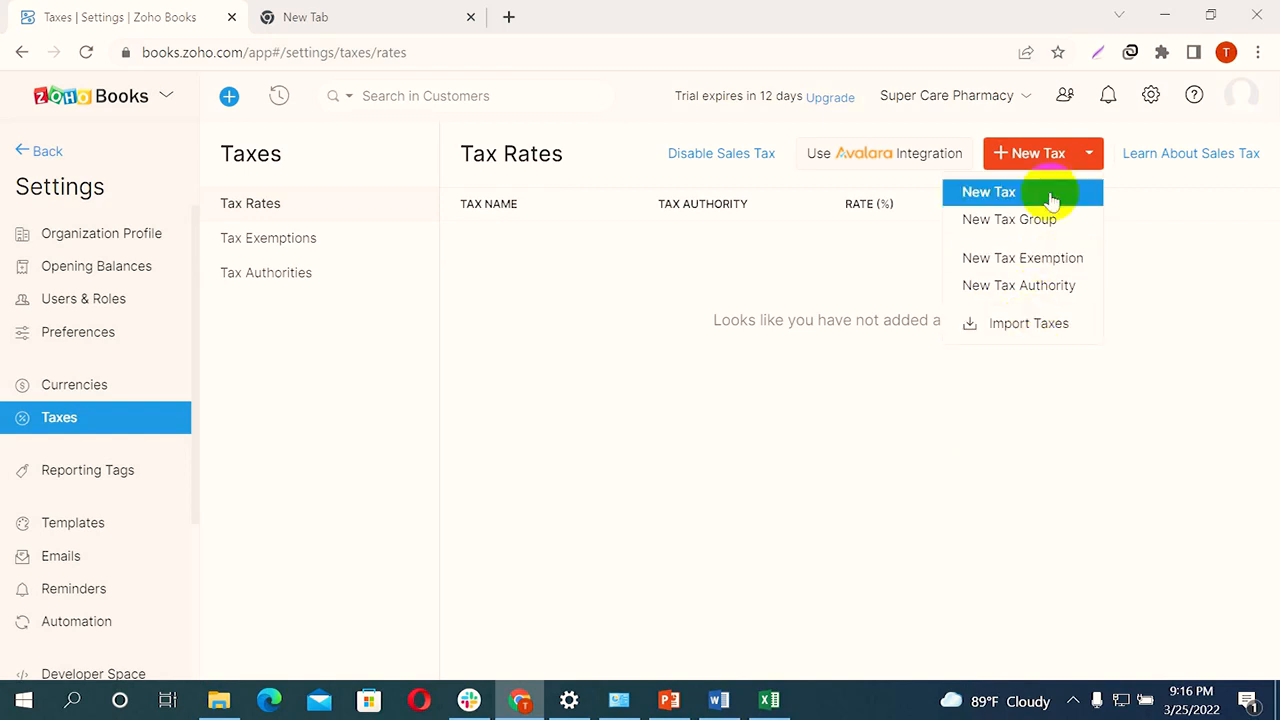
pyautogui.click(1020, 152)
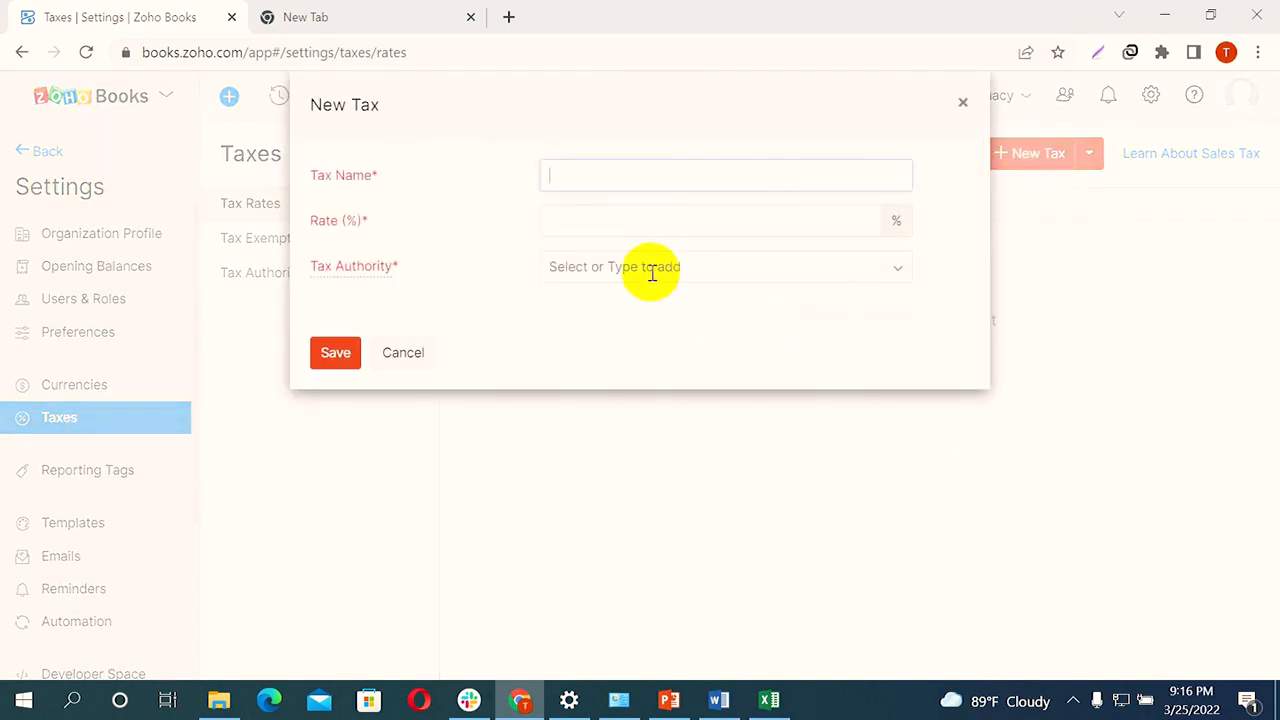
pyautogui.click(712, 696)
pyautogui.scroll(6, 623, 390)
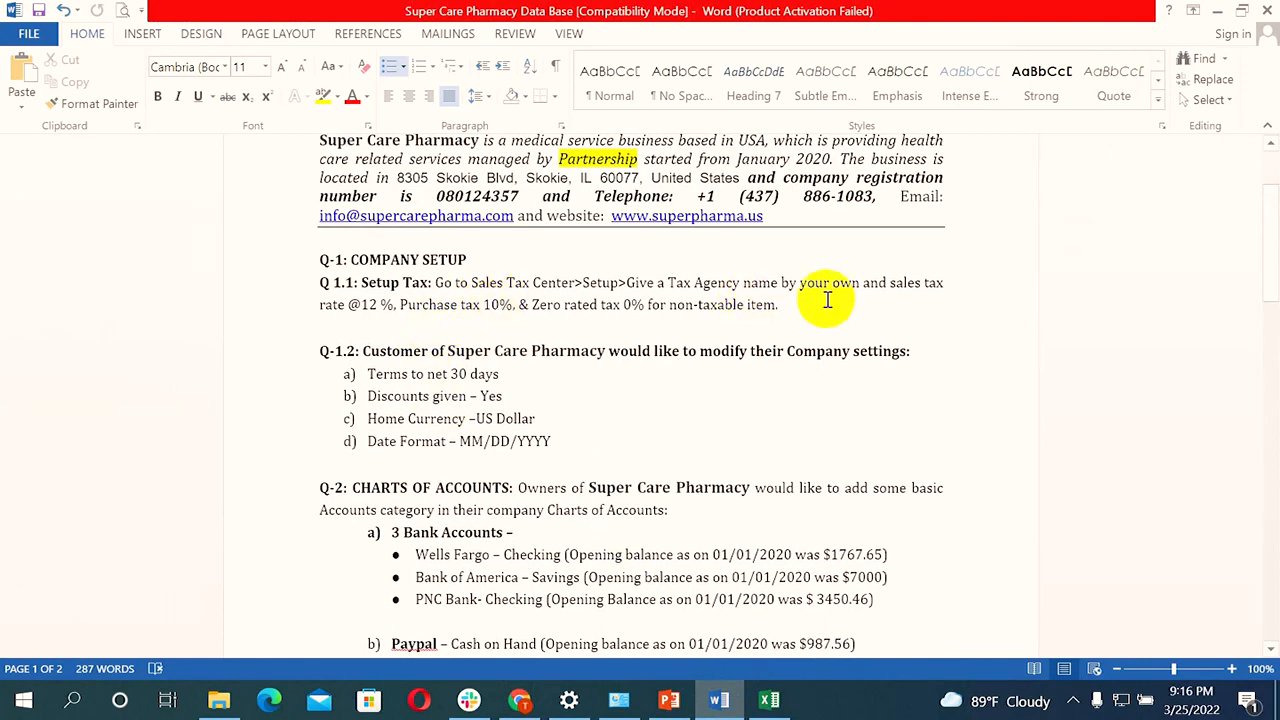
pyautogui.moveTo(889, 285); pyautogui.dragTo(958, 305)
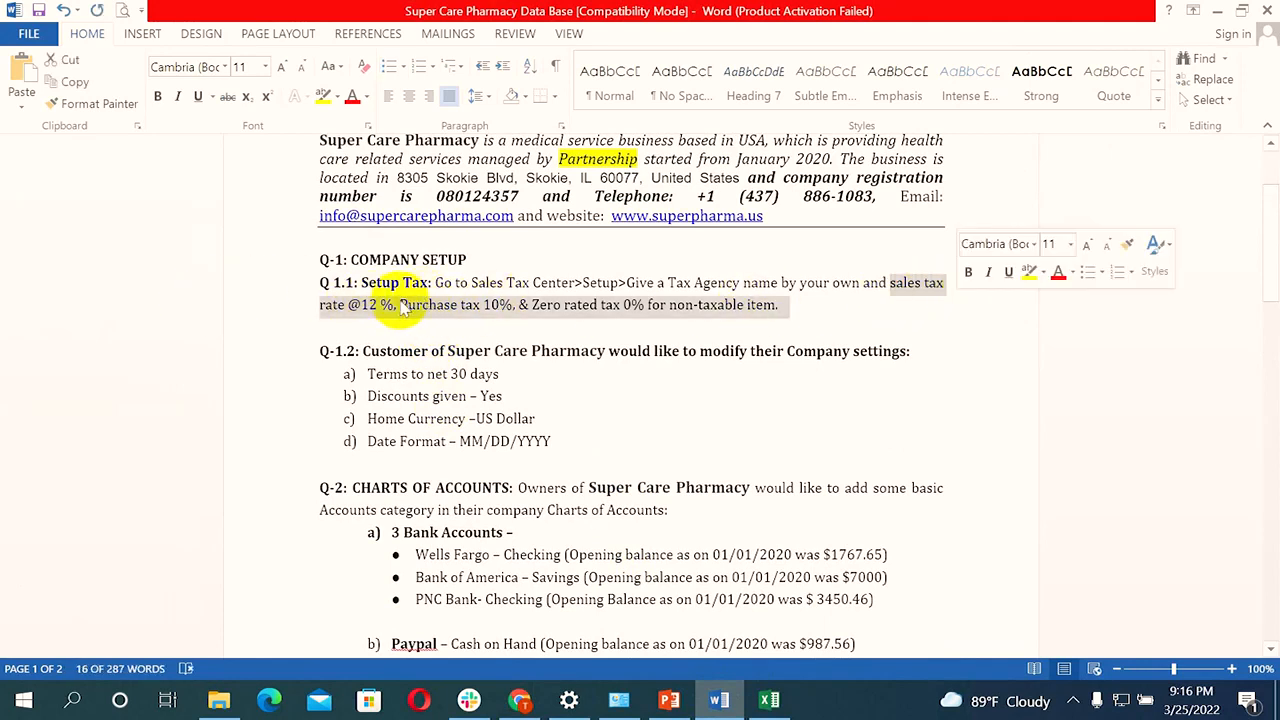
pyautogui.click(505, 310)
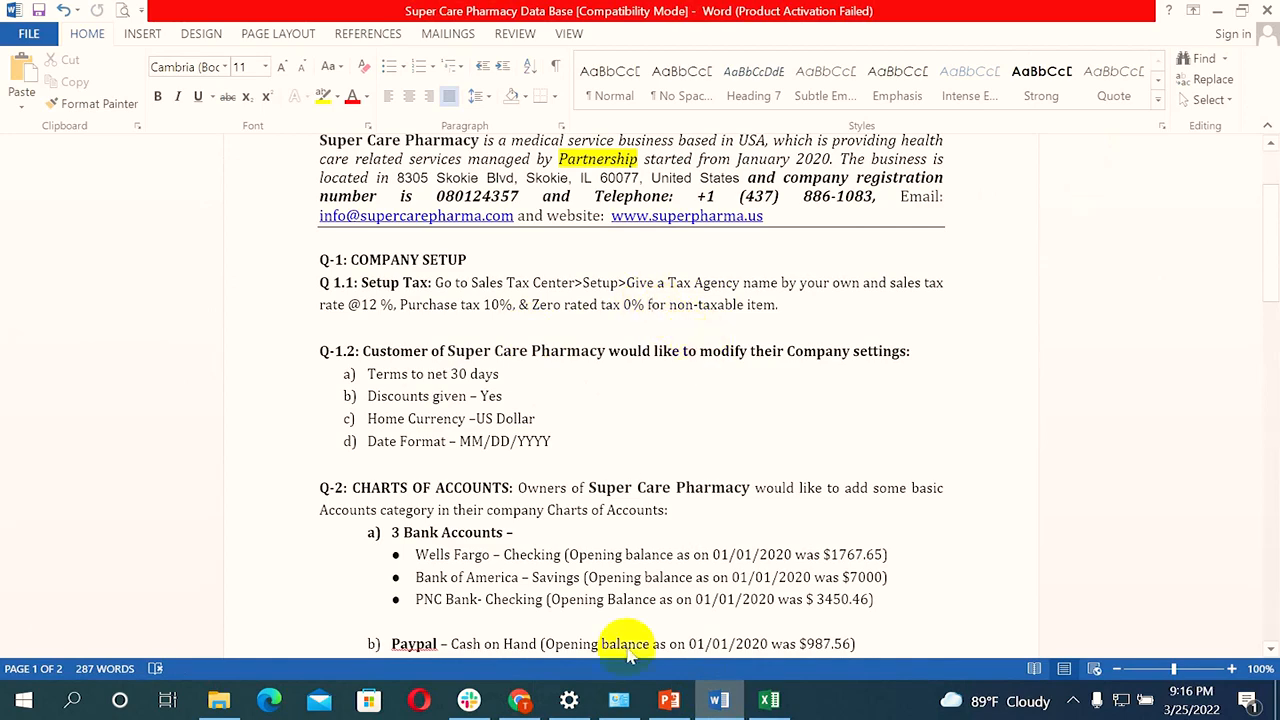
pyautogui.click(519, 700)
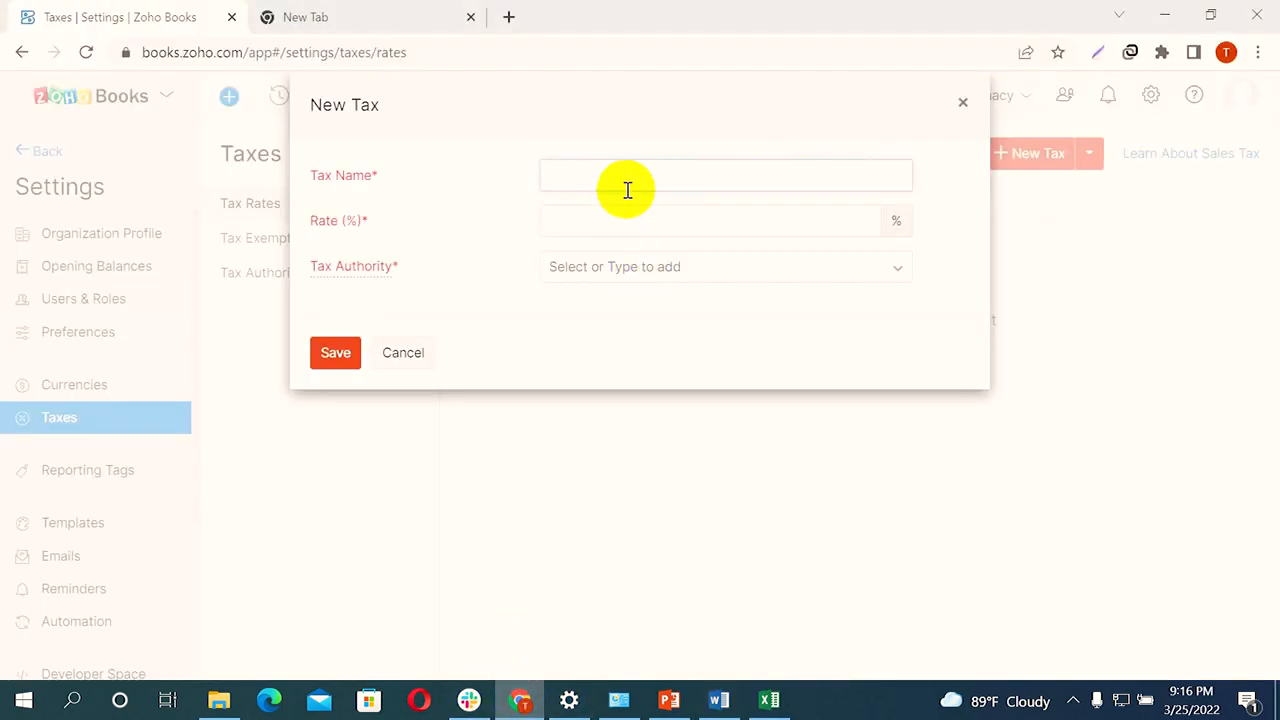
# Name the new tax Sales Tax and set its rate to 12%
pyautogui.write('S')
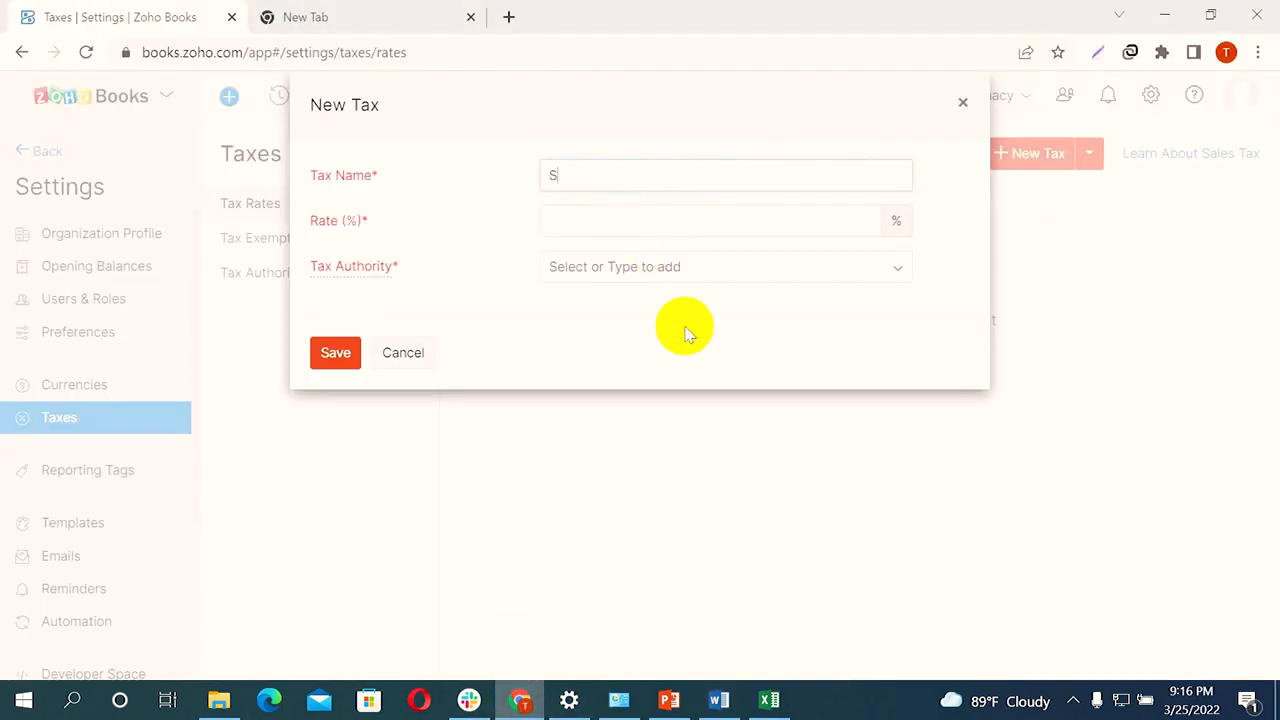
pyautogui.write('ales Tax')
pyautogui.click(698, 228)
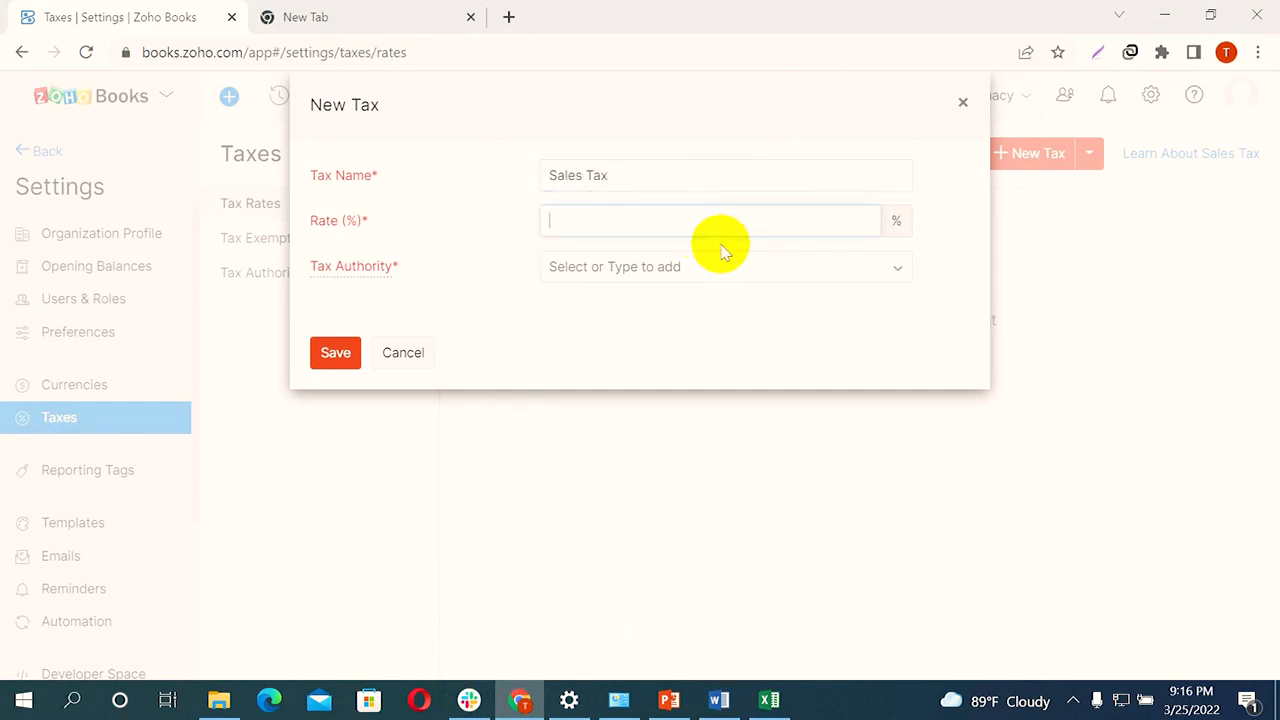
pyautogui.write('12')
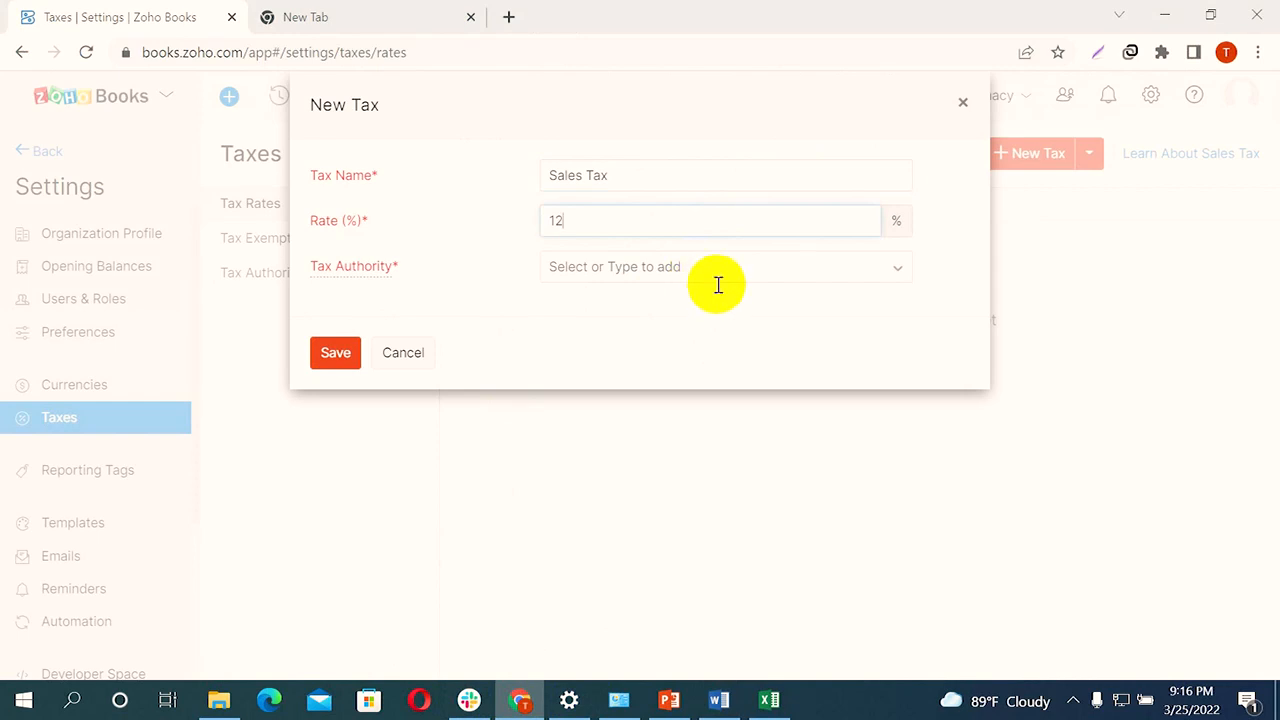
# Add Internal Revenue Service as the tax authority for Sales Tax and save the tax
pyautogui.click(751, 268)
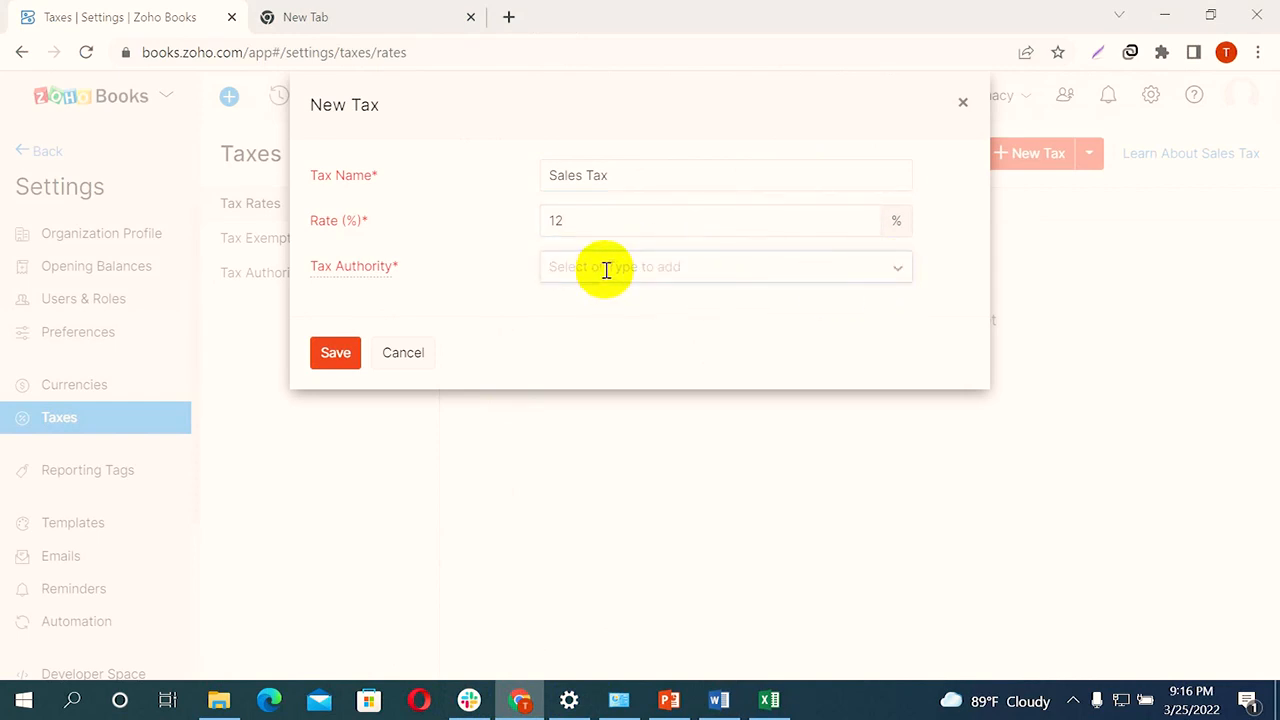
pyautogui.write('S')
pyautogui.press('BackSpace')
pyautogui.write('Internal Revenue service')
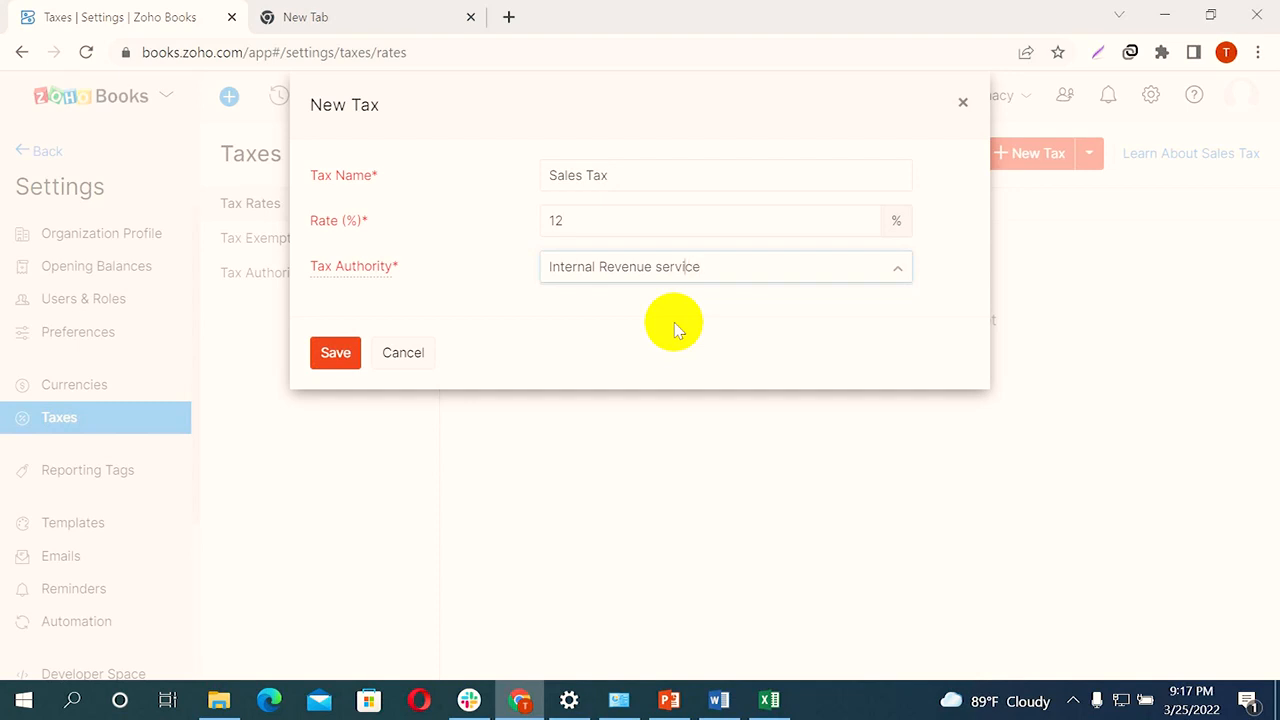
pyautogui.press('BackSpace')
pyautogui.write('S')
pyautogui.click(731, 264)
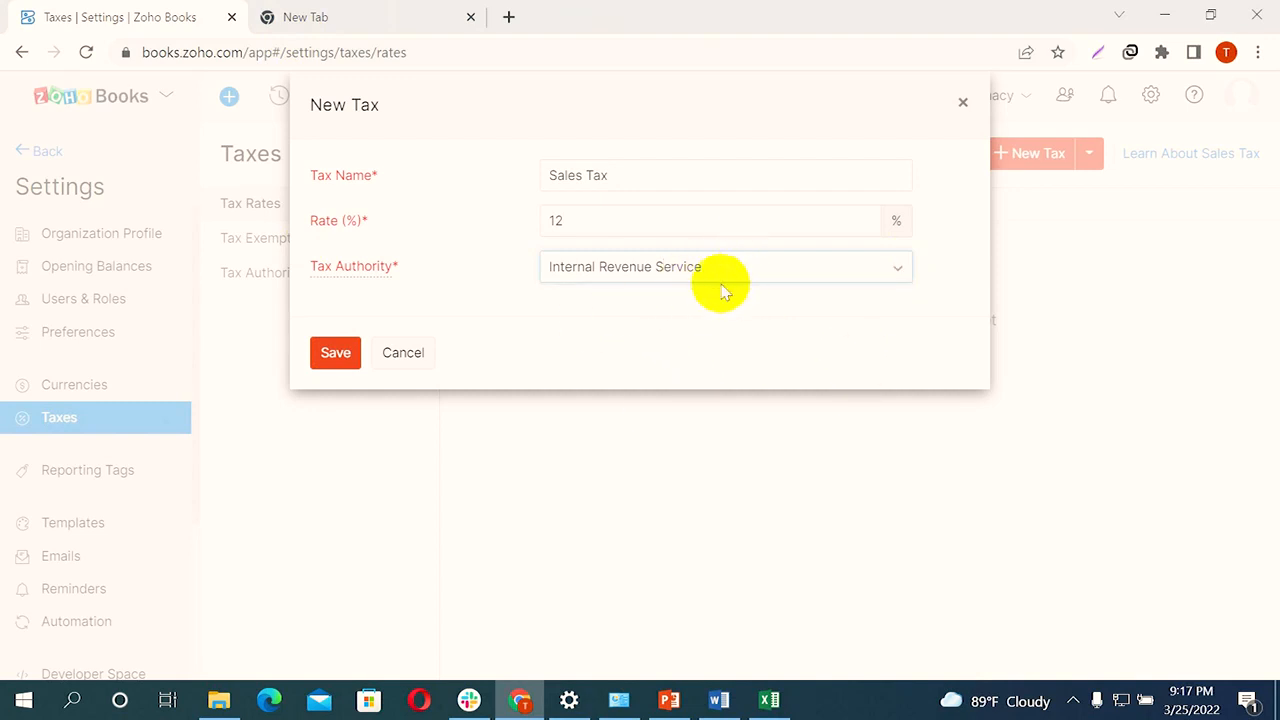
pyautogui.click(334, 352)
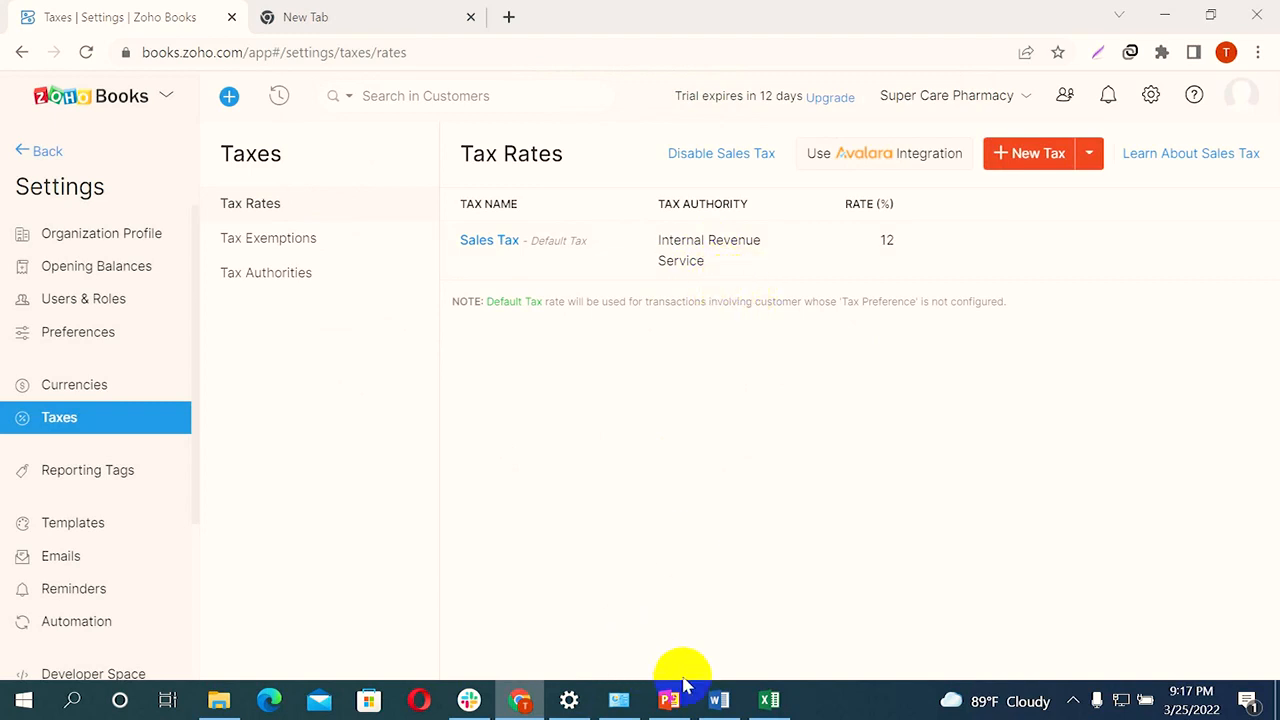
# Check the purchase tax rate in the Word document's Setup Tax section, then return to the tax rates in Zoho Books
pyautogui.click(769, 700)
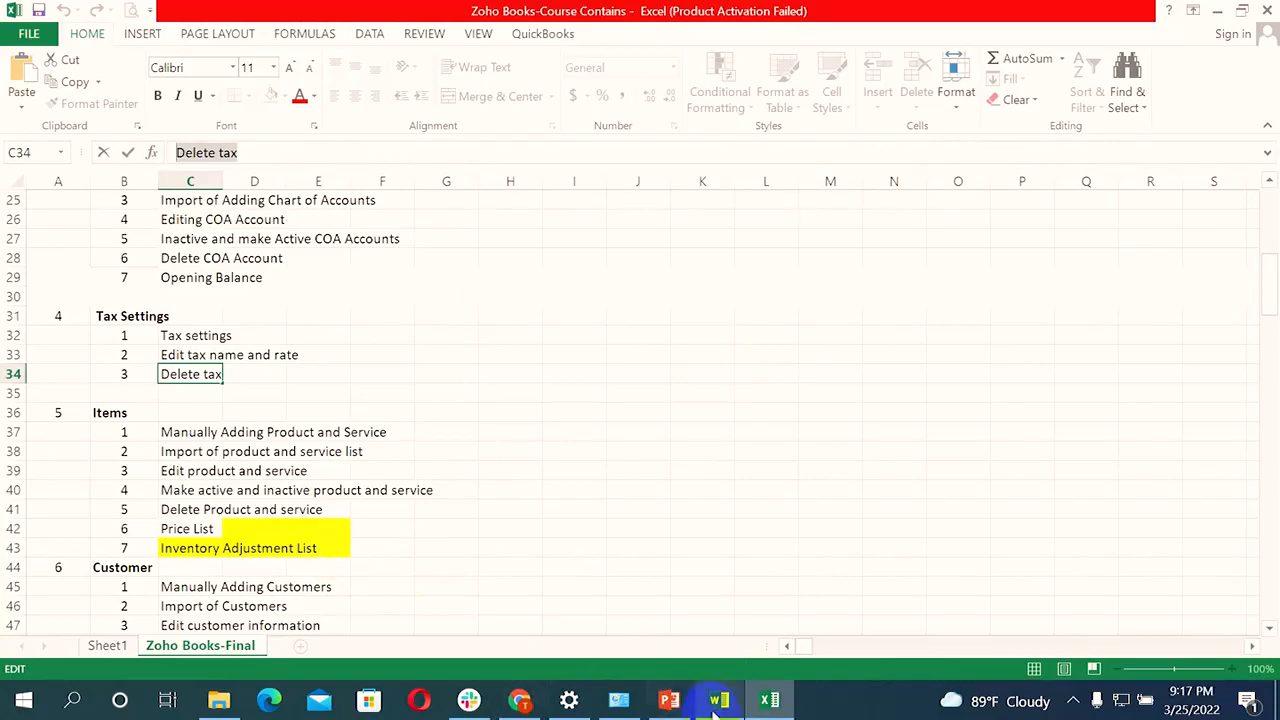
pyautogui.click(769, 700)
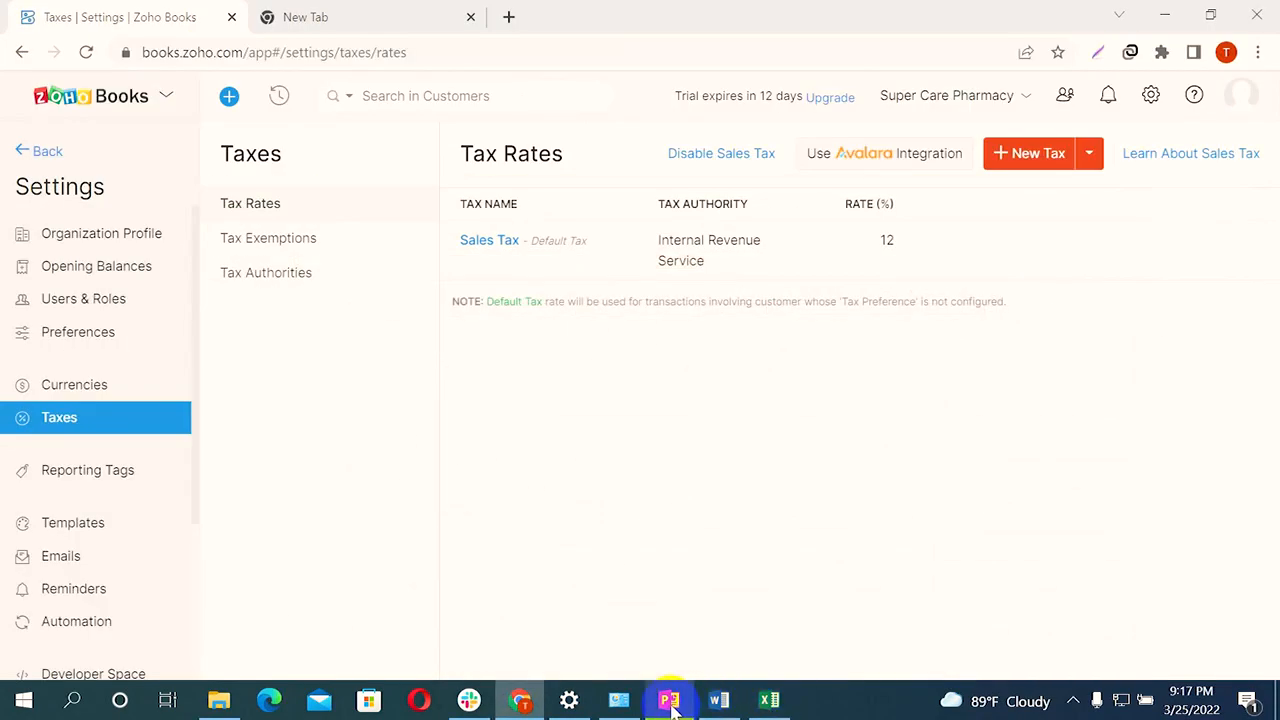
pyautogui.click(719, 700)
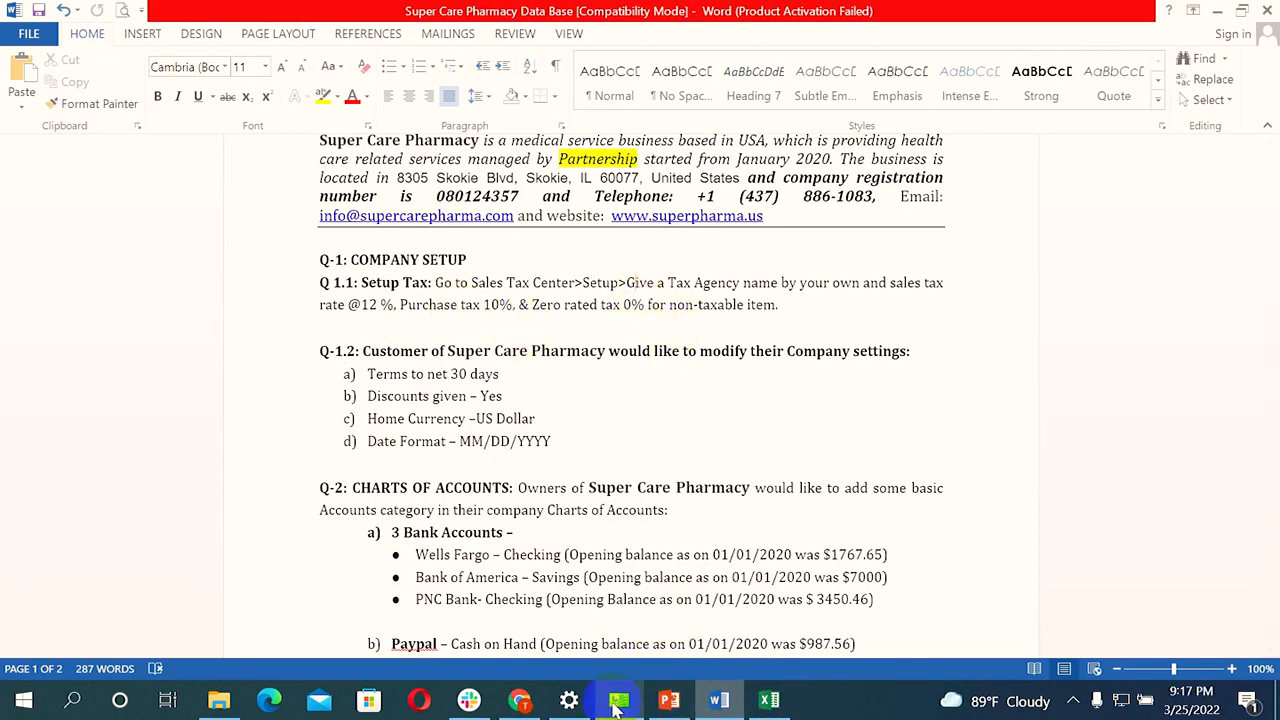
pyautogui.click(520, 700)
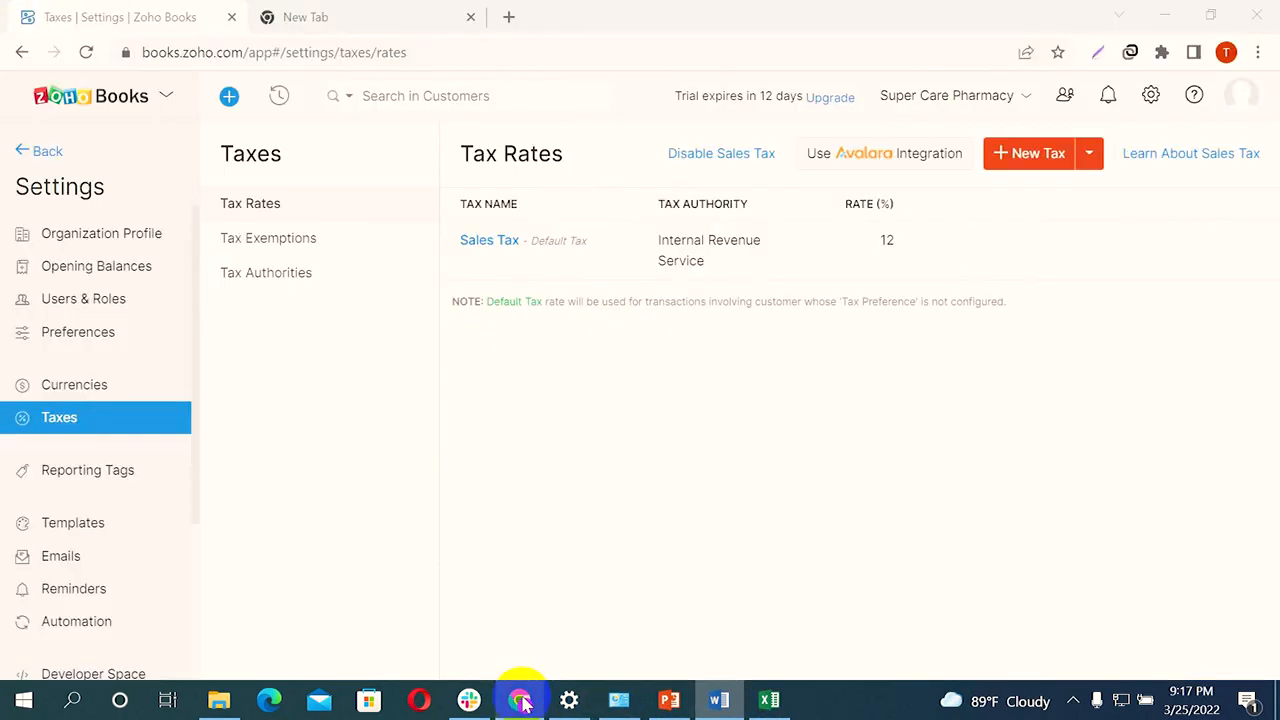
# Create a tax named Purchase Tax with a 10% rate and Internal Revenue Service as its authority, and save it
pyautogui.click(1036, 157)
pyautogui.click(580, 178)
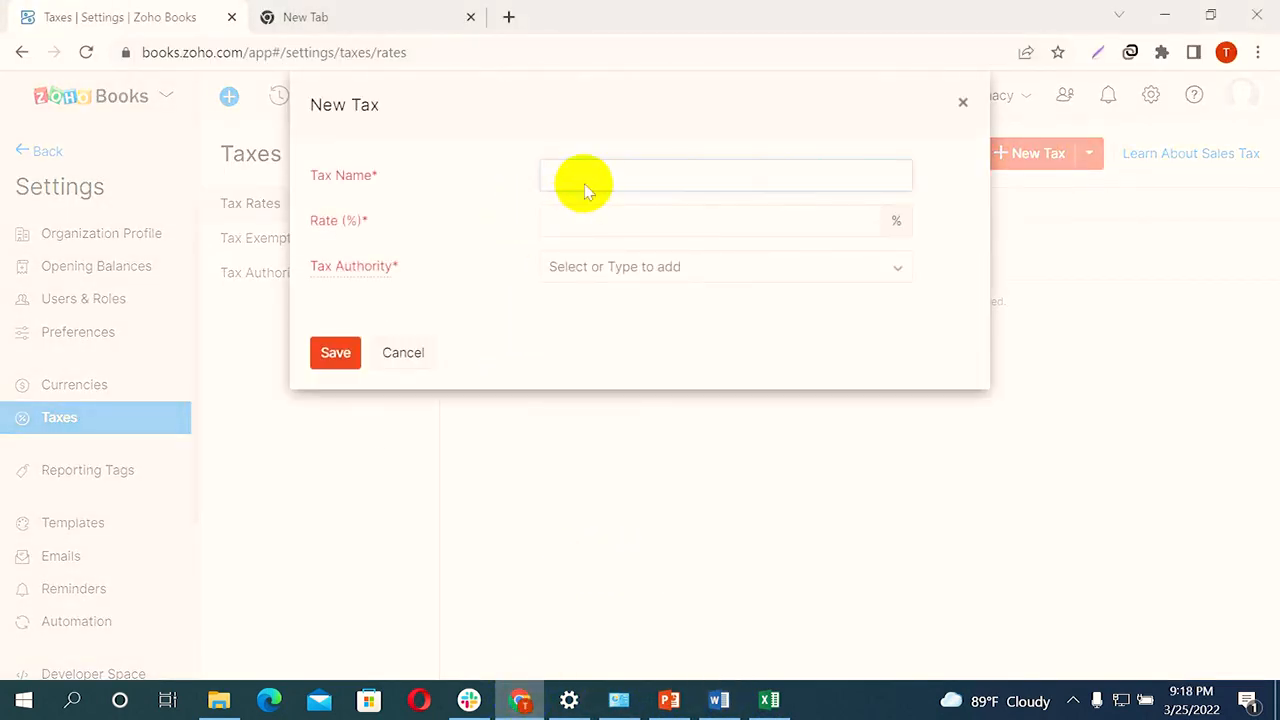
pyautogui.write('Purch')
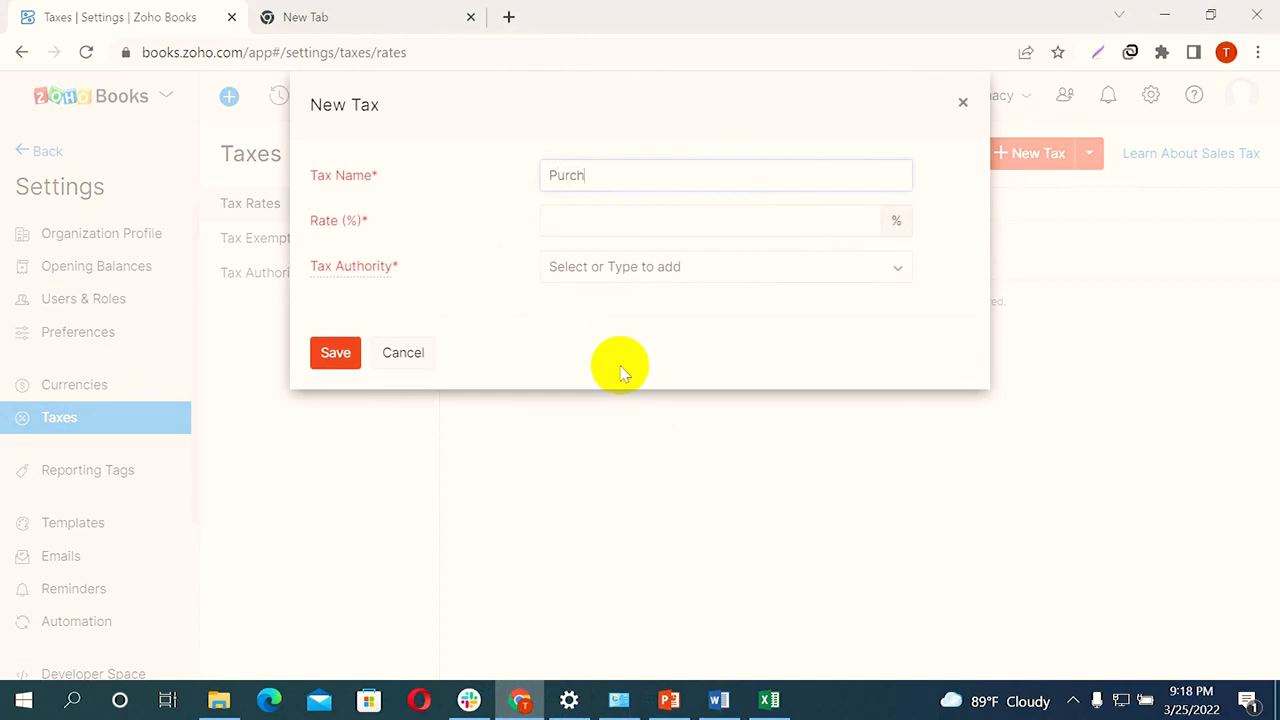
pyautogui.write('ase Tax')
pyautogui.click(674, 218)
pyautogui.write('10')
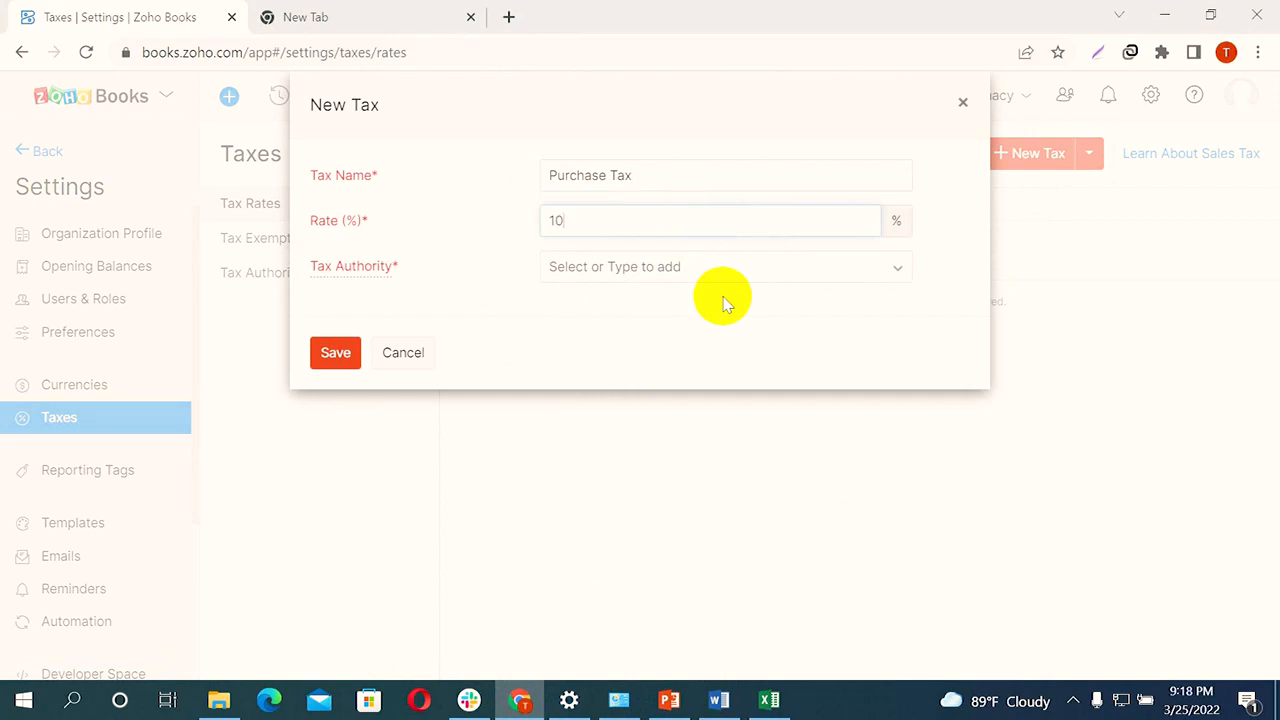
pyautogui.click(703, 264)
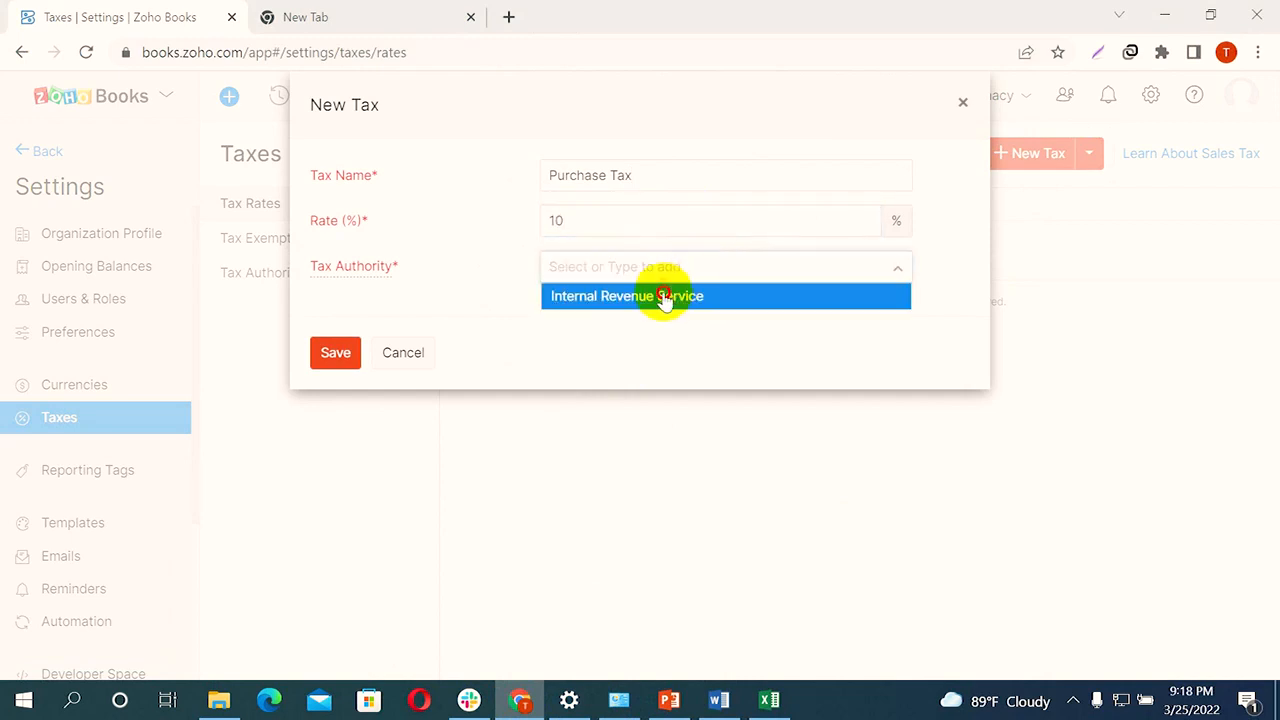
pyautogui.click(666, 294)
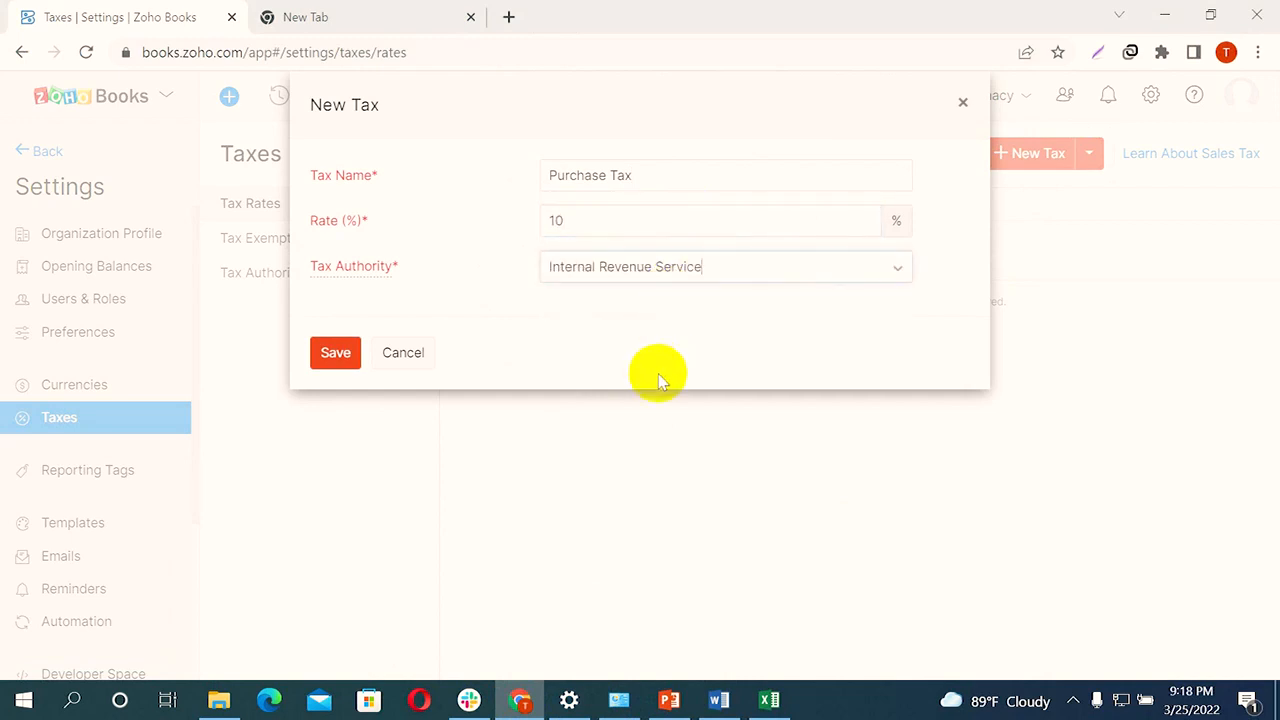
pyautogui.click(333, 352)
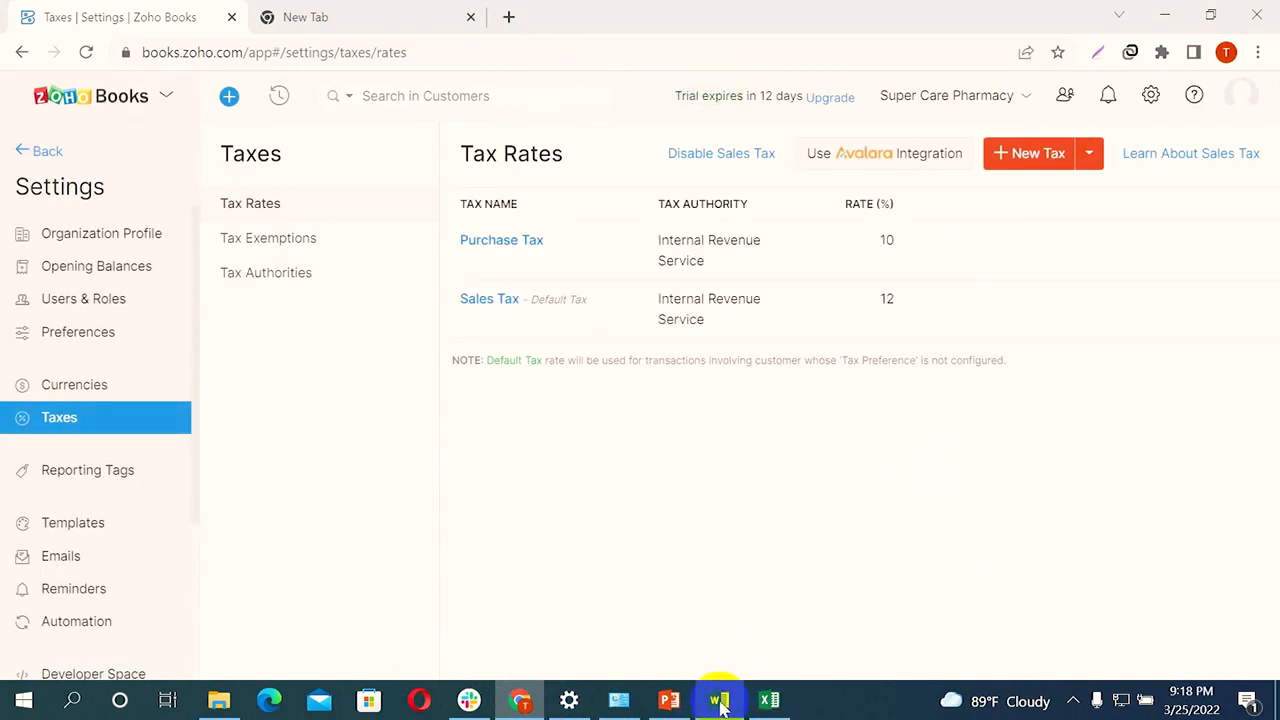
# Create a tax named Tax Exempted with a 0% rate and Internal Revenue Service as its authority, and save it
pyautogui.click(1040, 168)
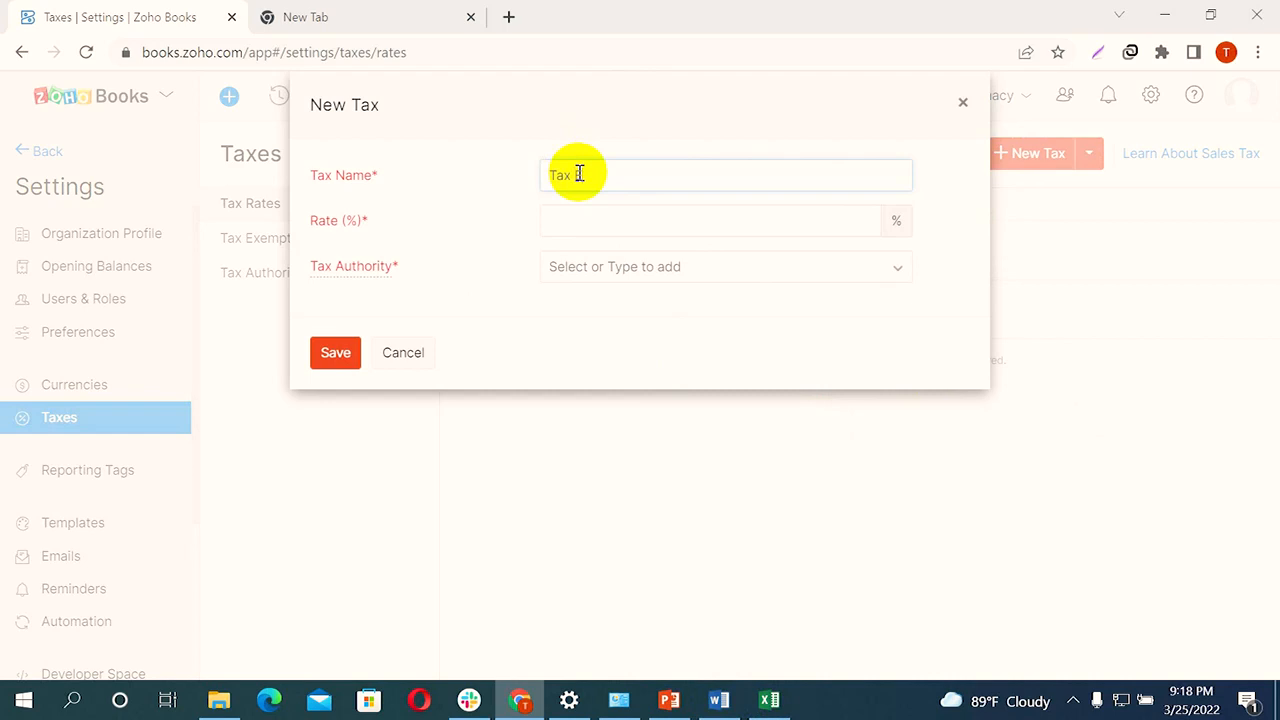
pyautogui.write('Tax Exampted')
pyautogui.click(691, 217)
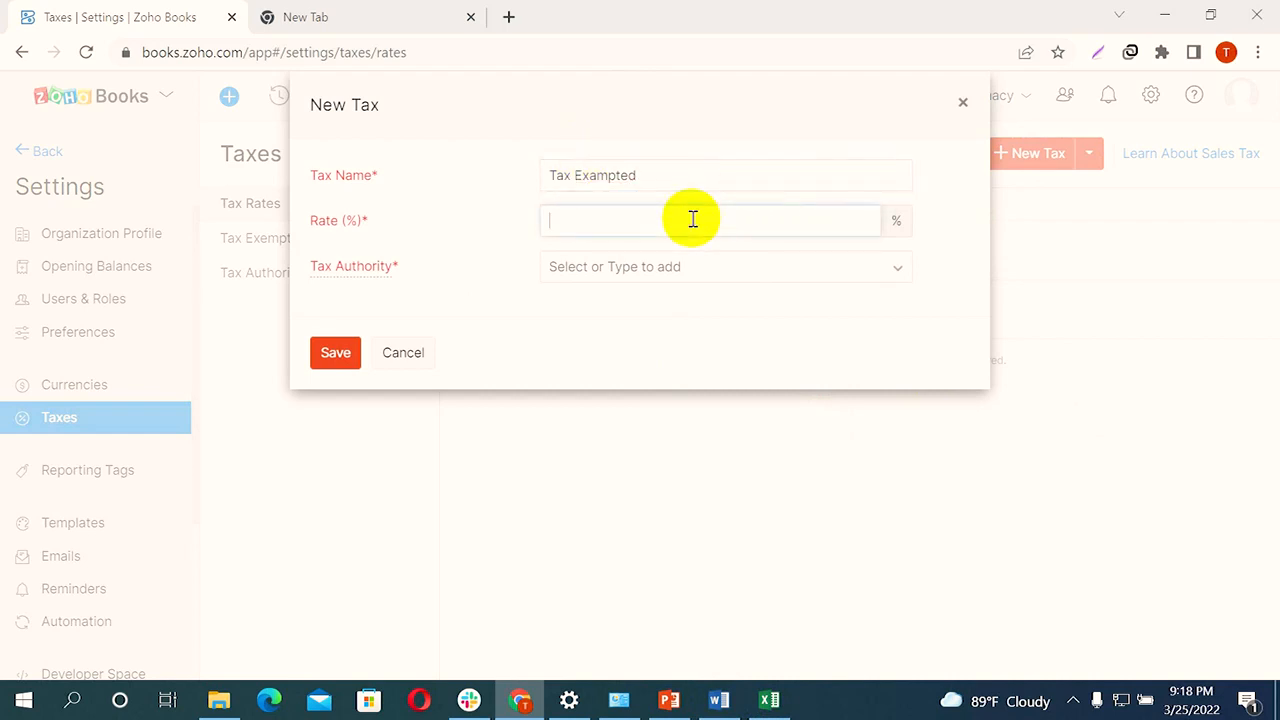
pyautogui.rightClick(607, 175)
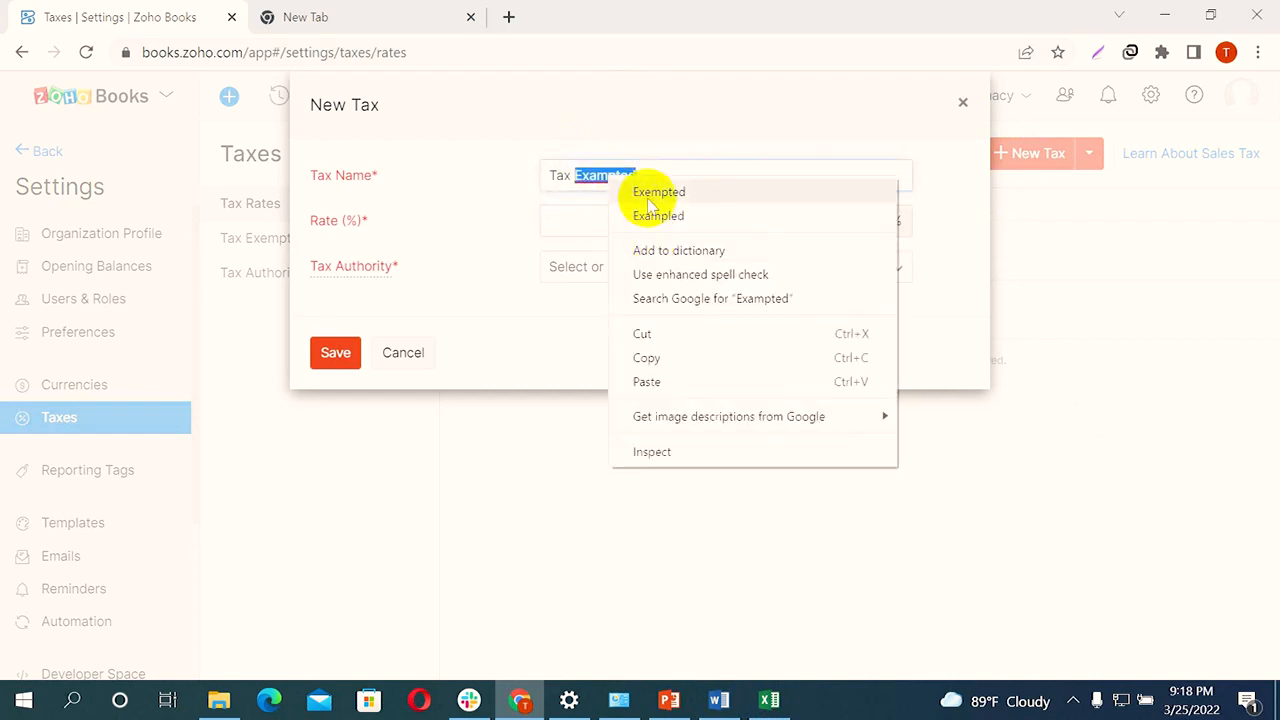
pyautogui.click(657, 191)
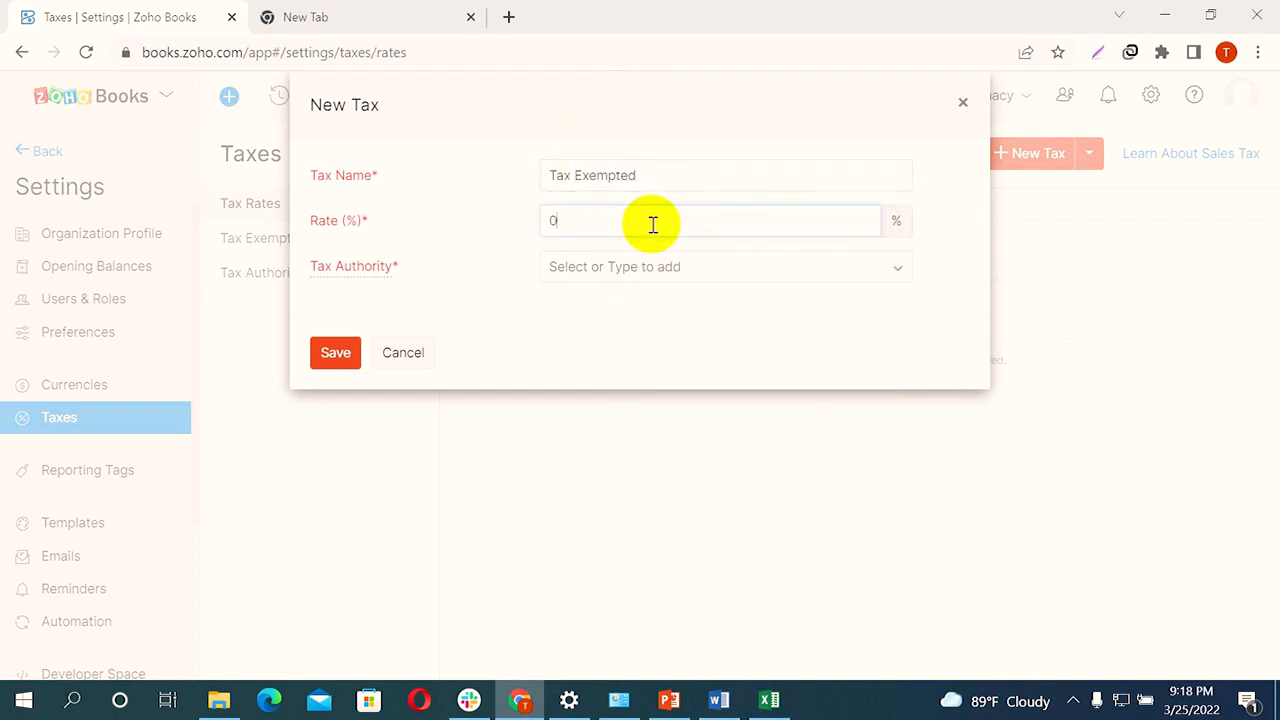
pyautogui.click(658, 266)
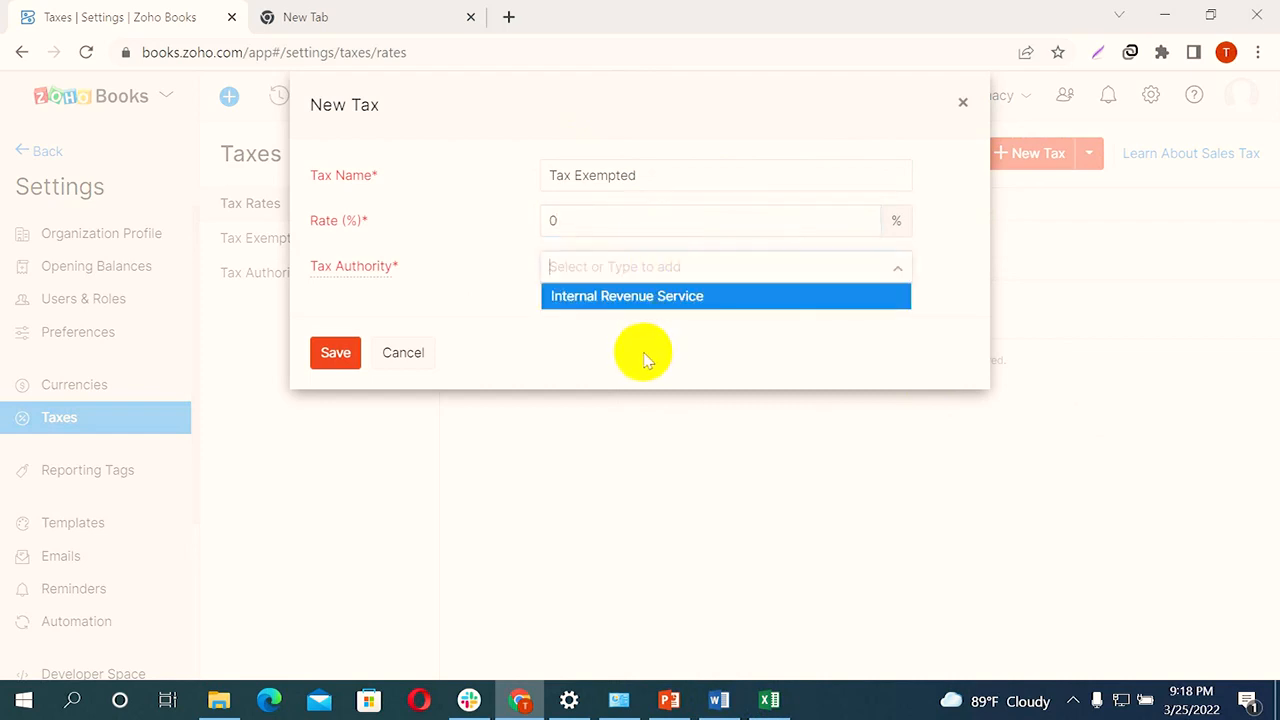
pyautogui.click(608, 297)
pyautogui.click(333, 352)
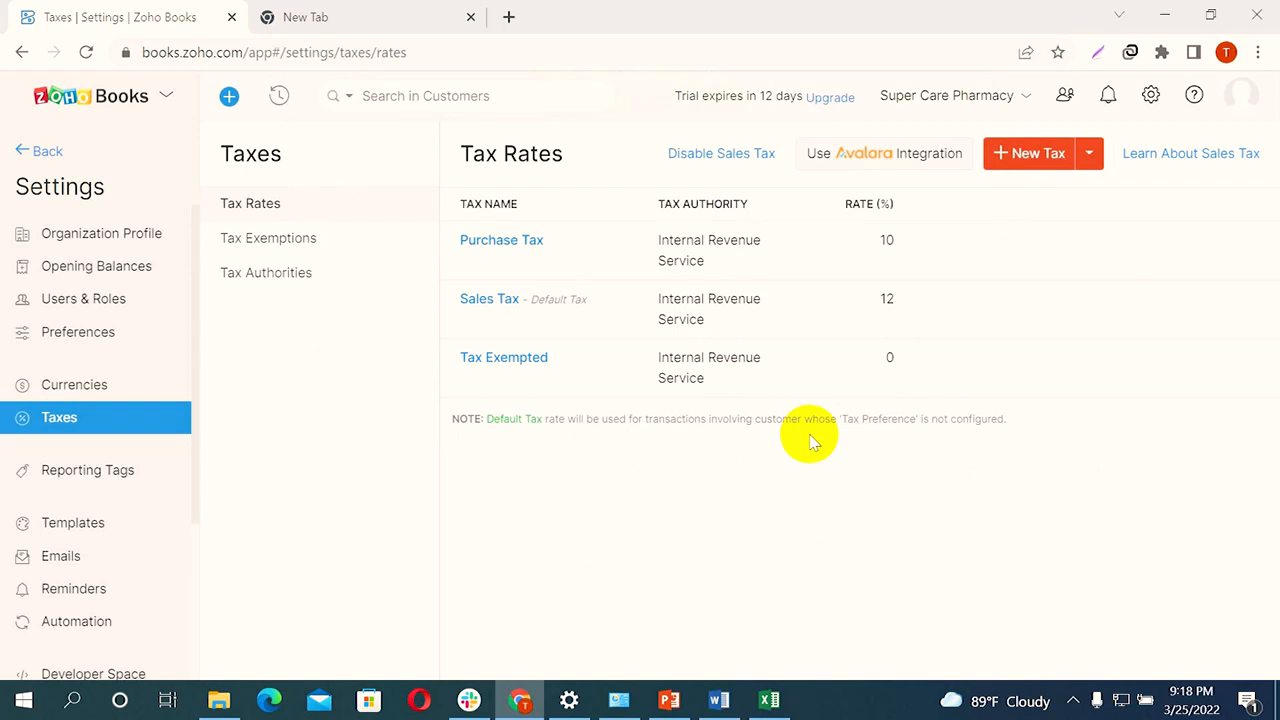
# Review the tax exemptions and tax authorities pages, then return to the list of tax rates
pyautogui.moveTo(966, 366)
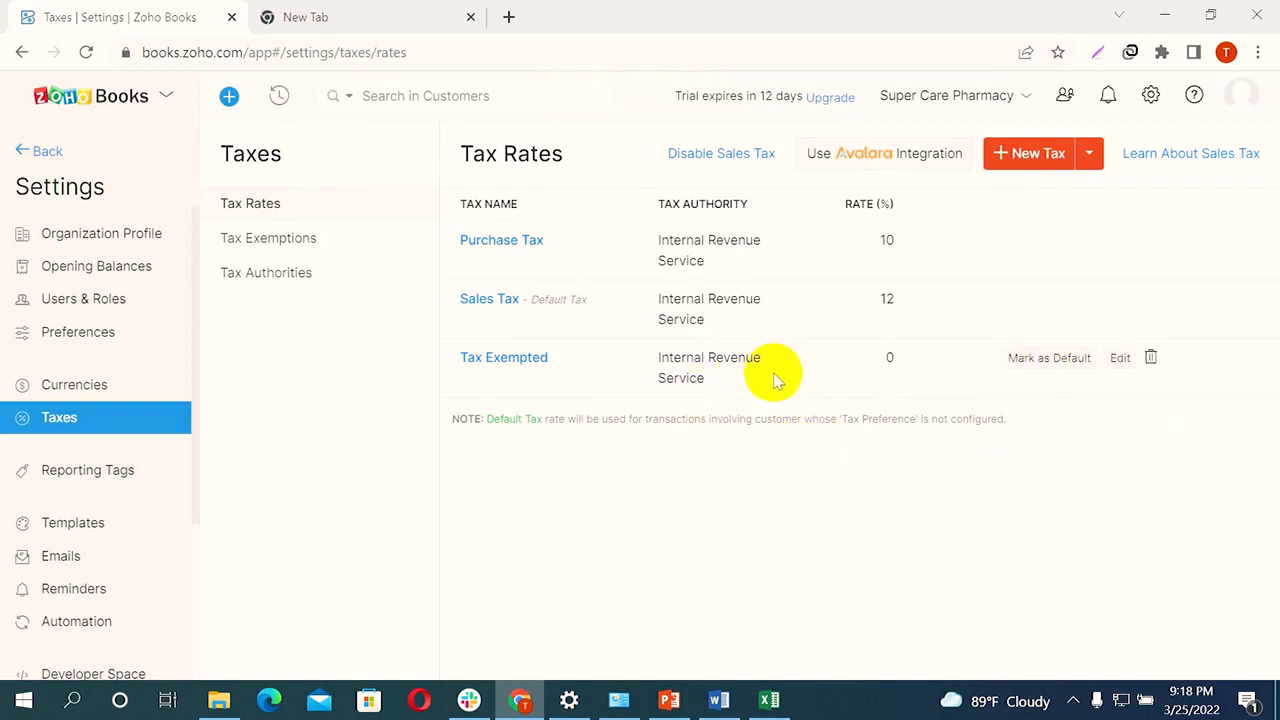
pyautogui.click(265, 250)
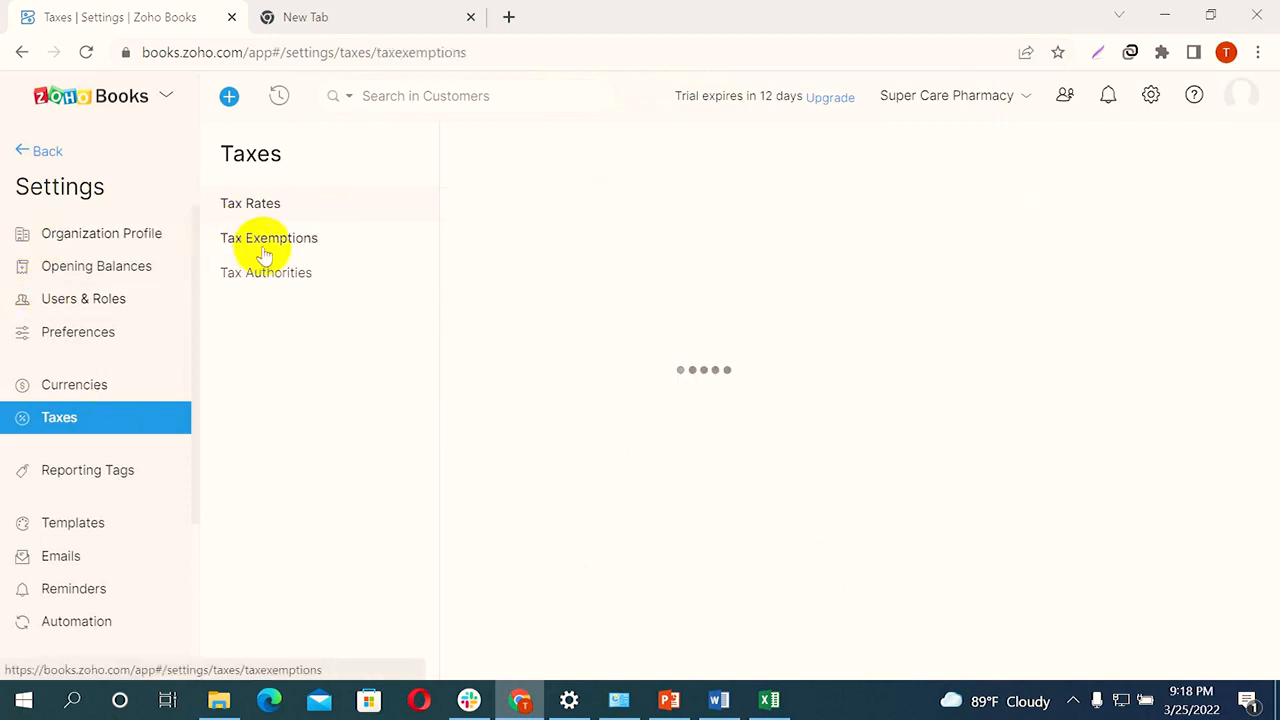
pyautogui.click(266, 273)
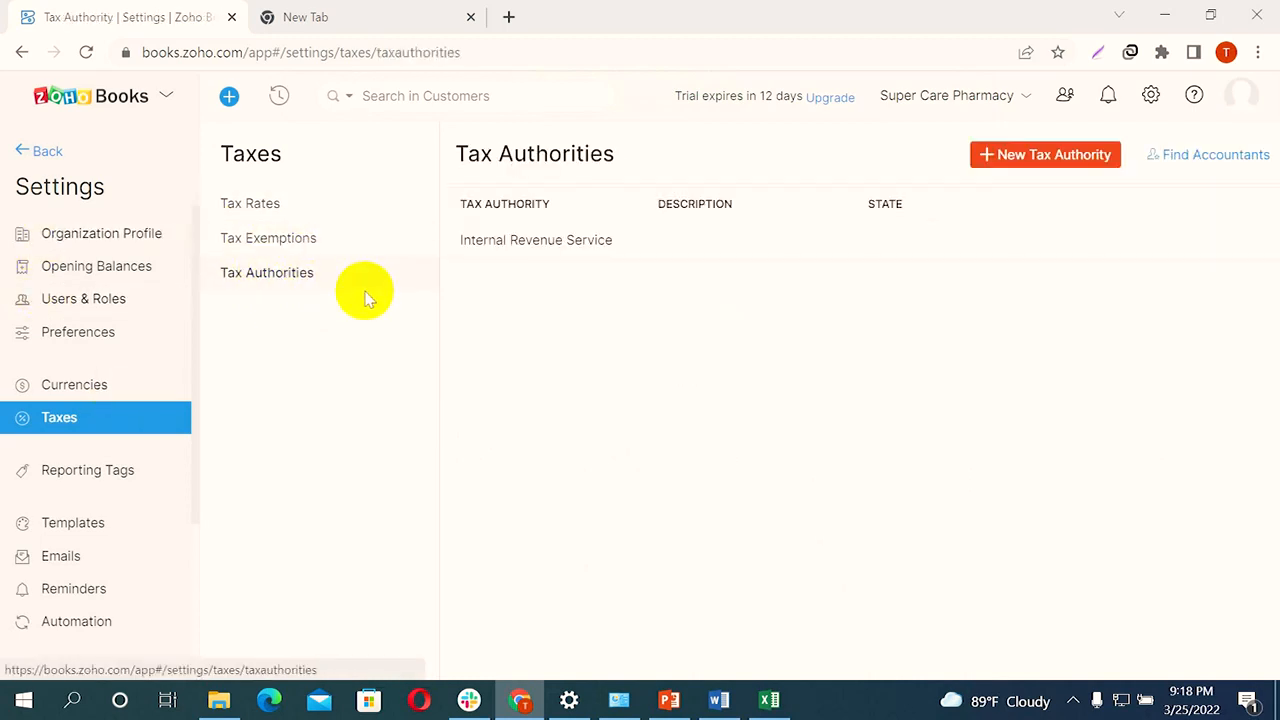
pyautogui.moveTo(586, 251)
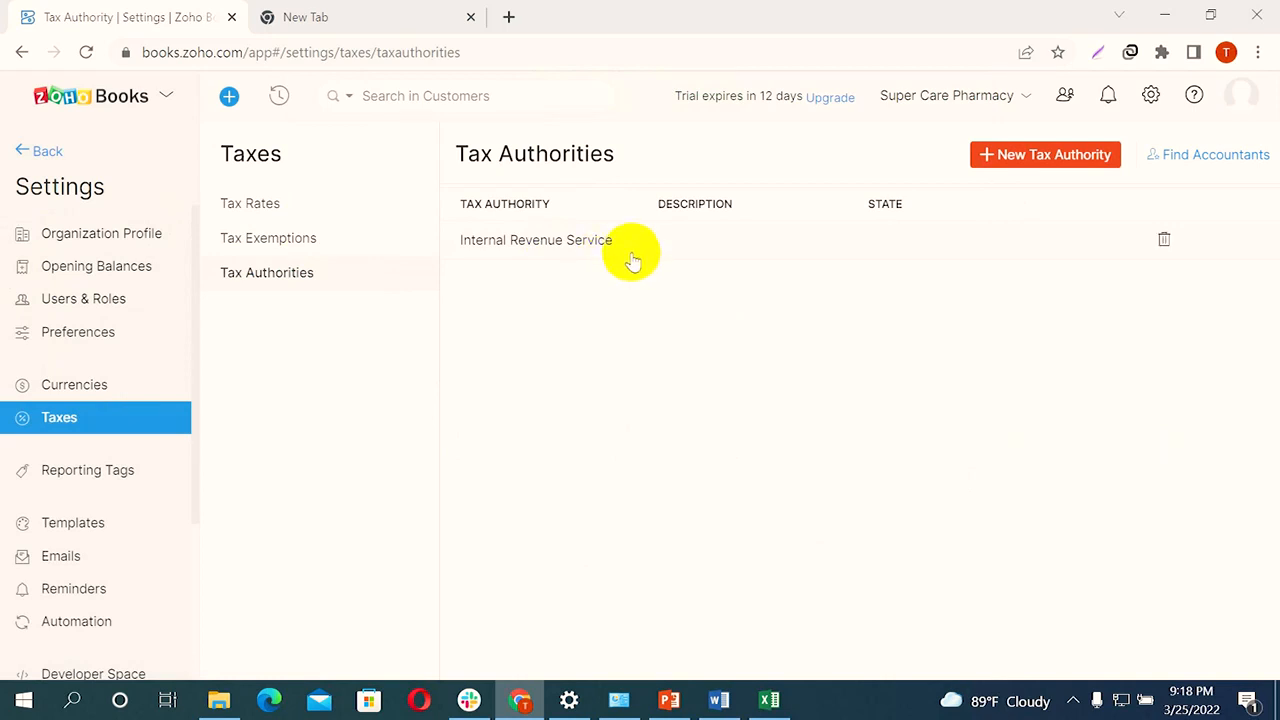
pyautogui.click(275, 242)
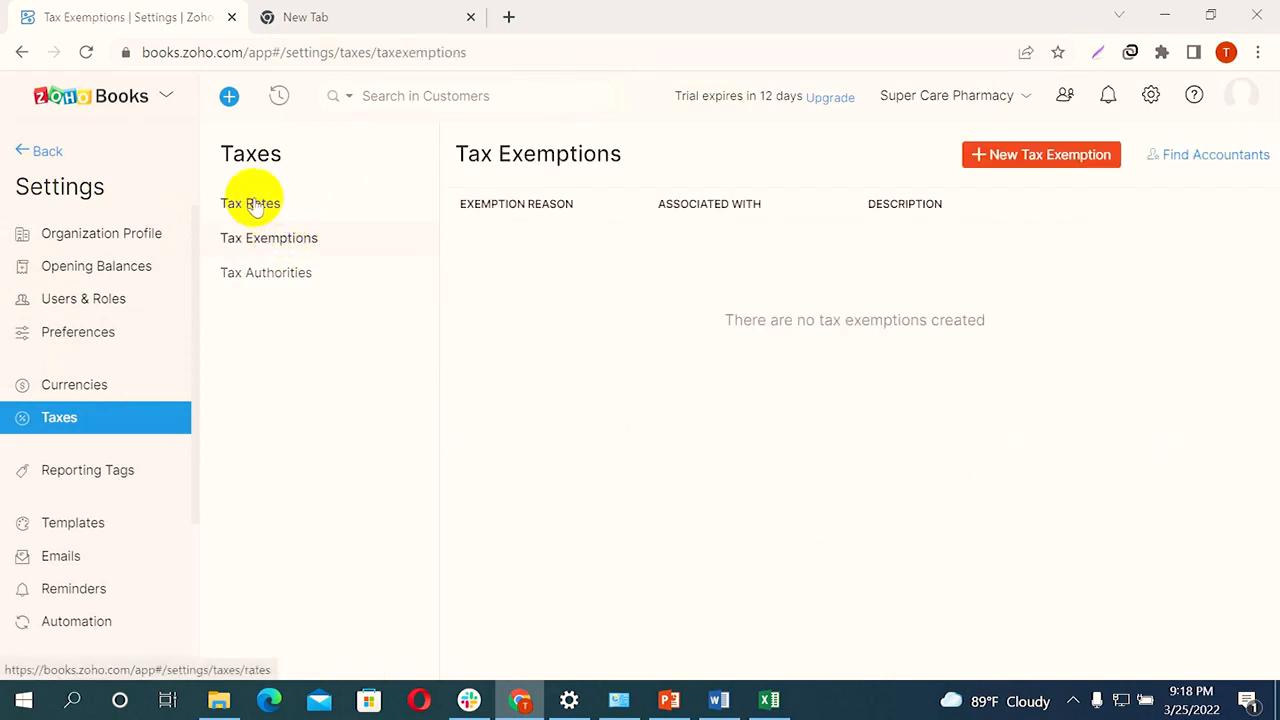
pyautogui.click(257, 202)
pyautogui.moveTo(800, 363)
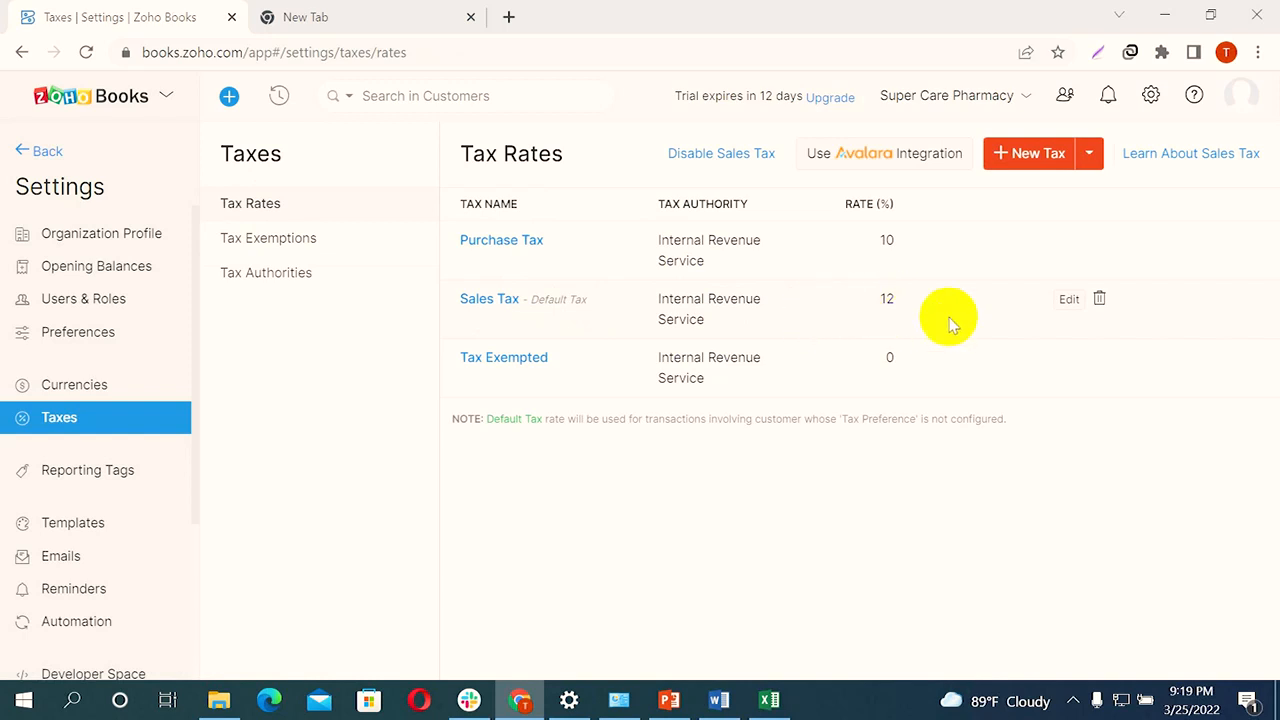
# Open Sales Tax for editing and change its tax name to Standard Rated Tax
pyautogui.click(1069, 300)
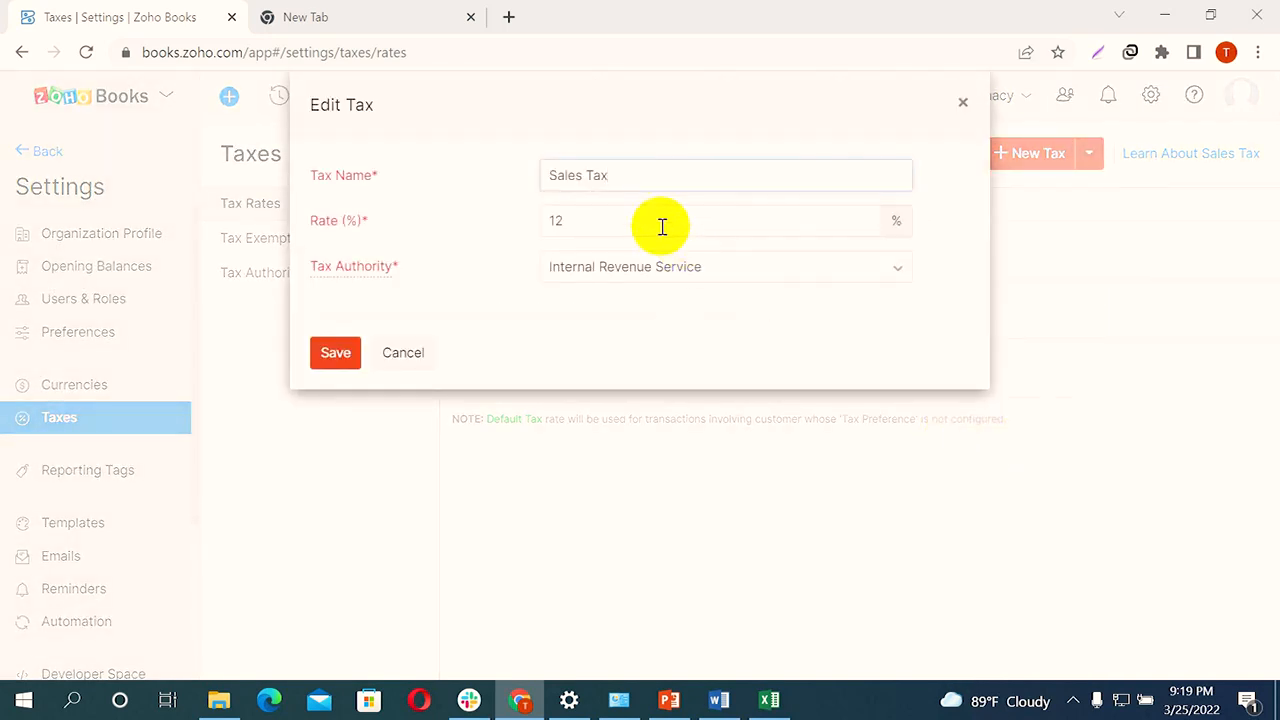
pyautogui.click(550, 177)
pyautogui.write('Sta')
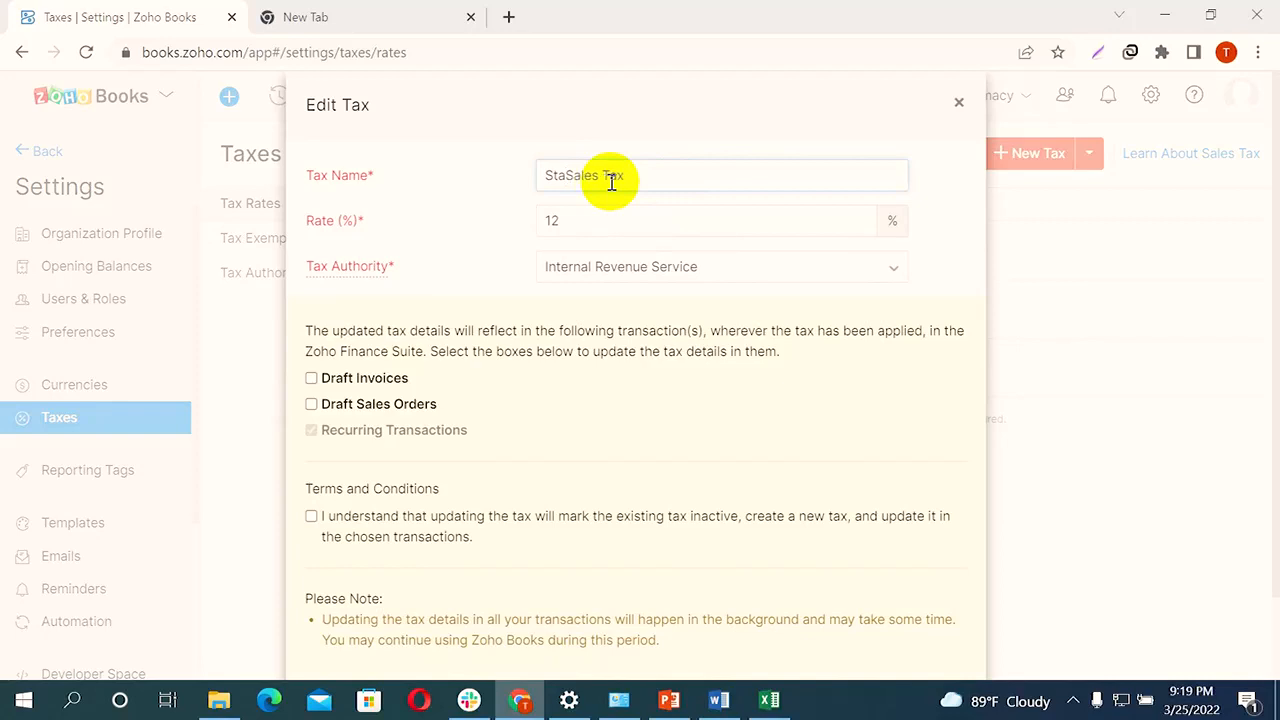
pyautogui.press('BackSpace')
pyautogui.press('BackSpace')
pyautogui.write('tandard Rated')
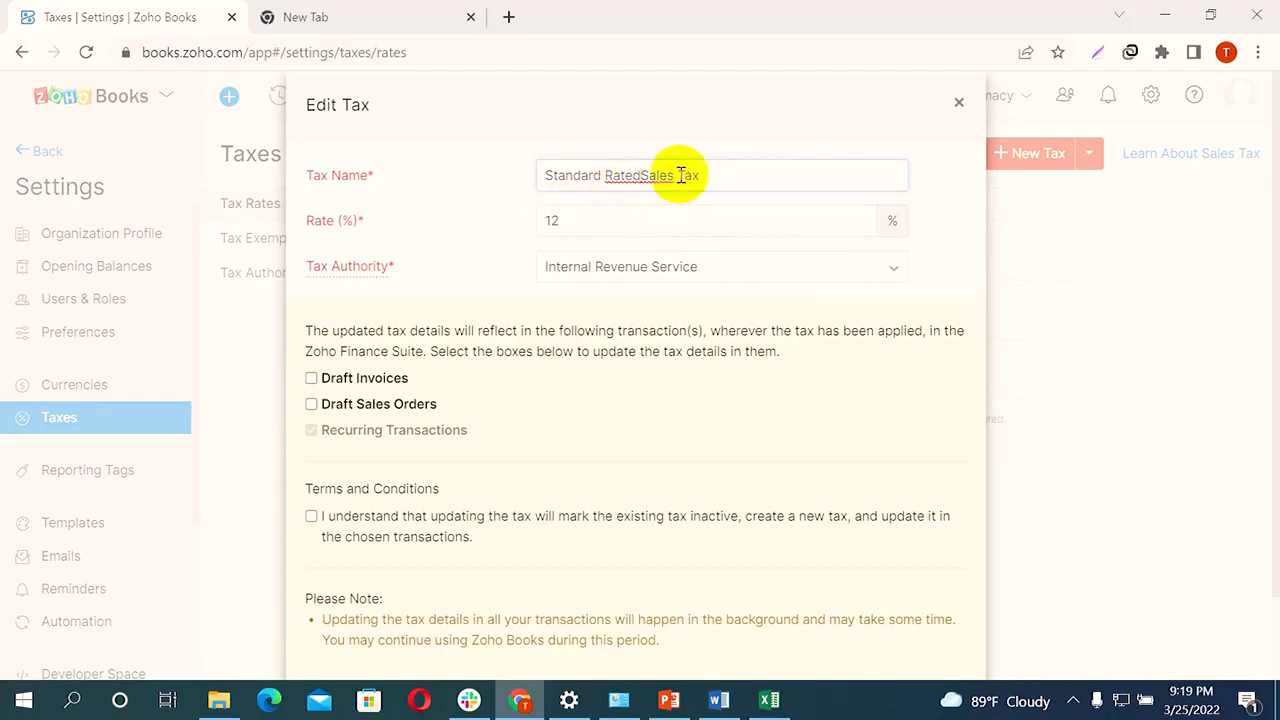
pyautogui.moveTo(677, 175); pyautogui.dragTo(685, 175)
pyautogui.press('BackSpace')
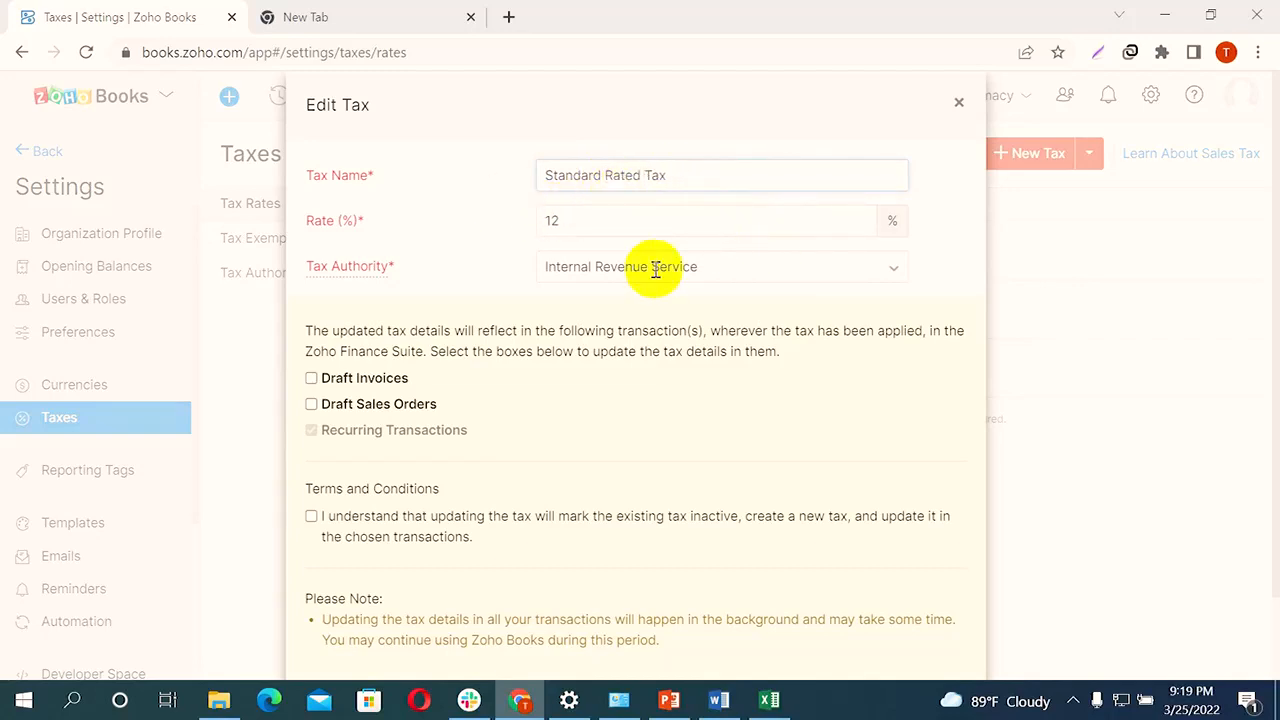
pyautogui.click(611, 223)
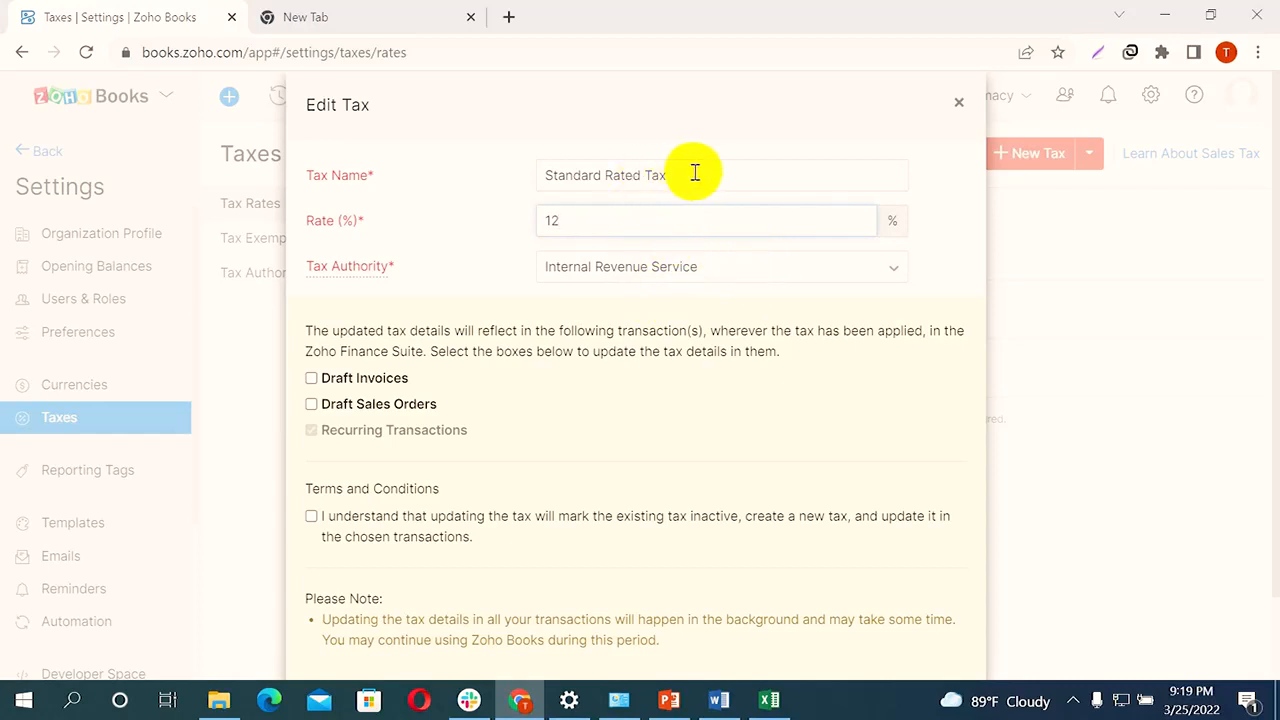
pyautogui.click(660, 172)
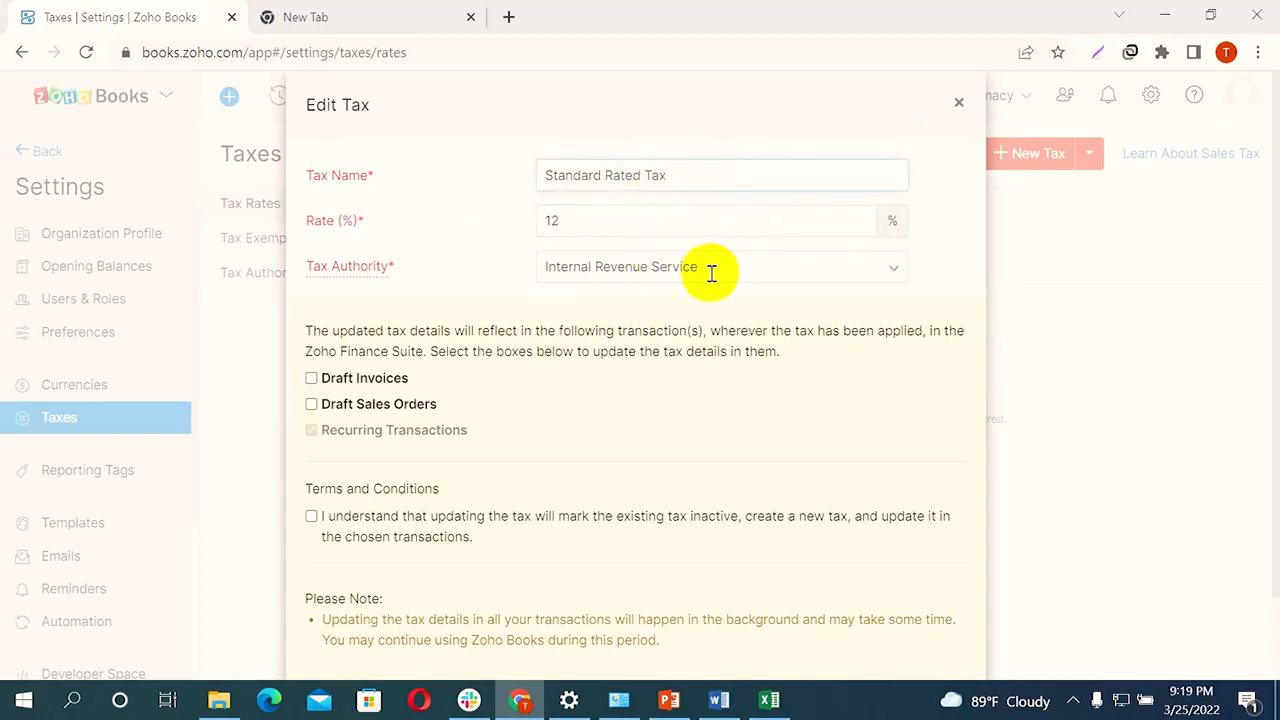
pyautogui.click(746, 268)
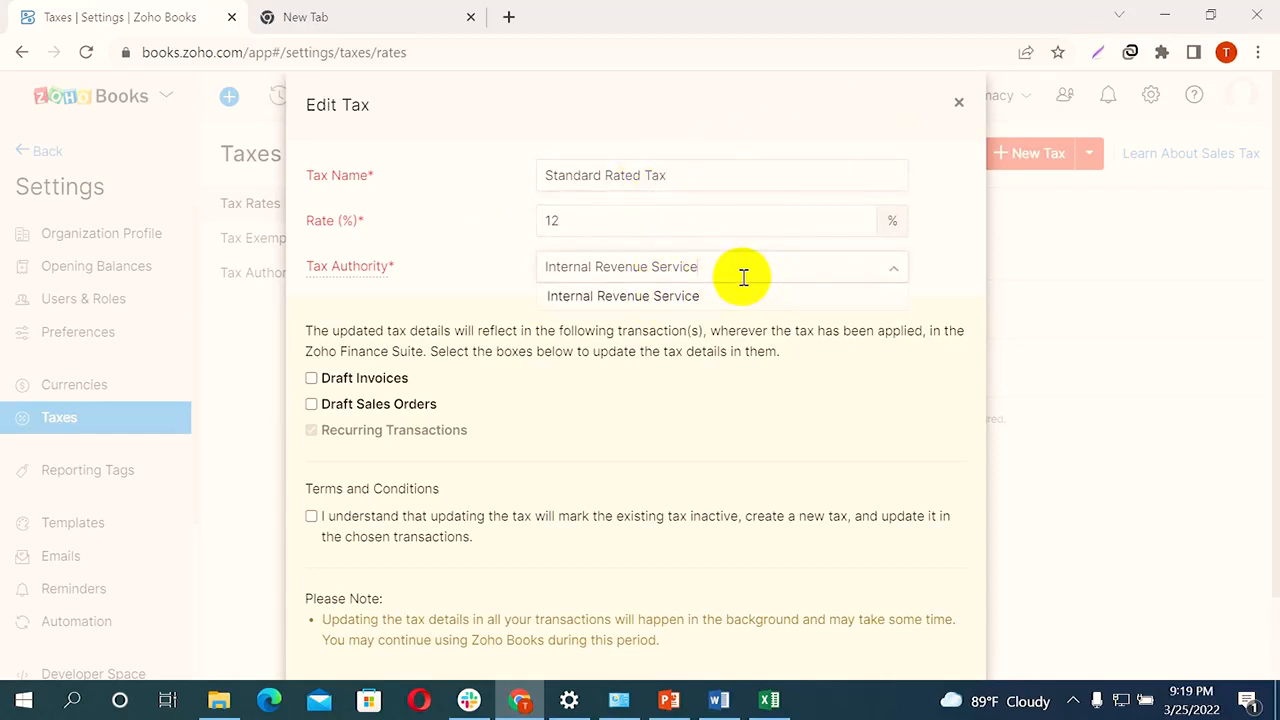
pyautogui.click(688, 181)
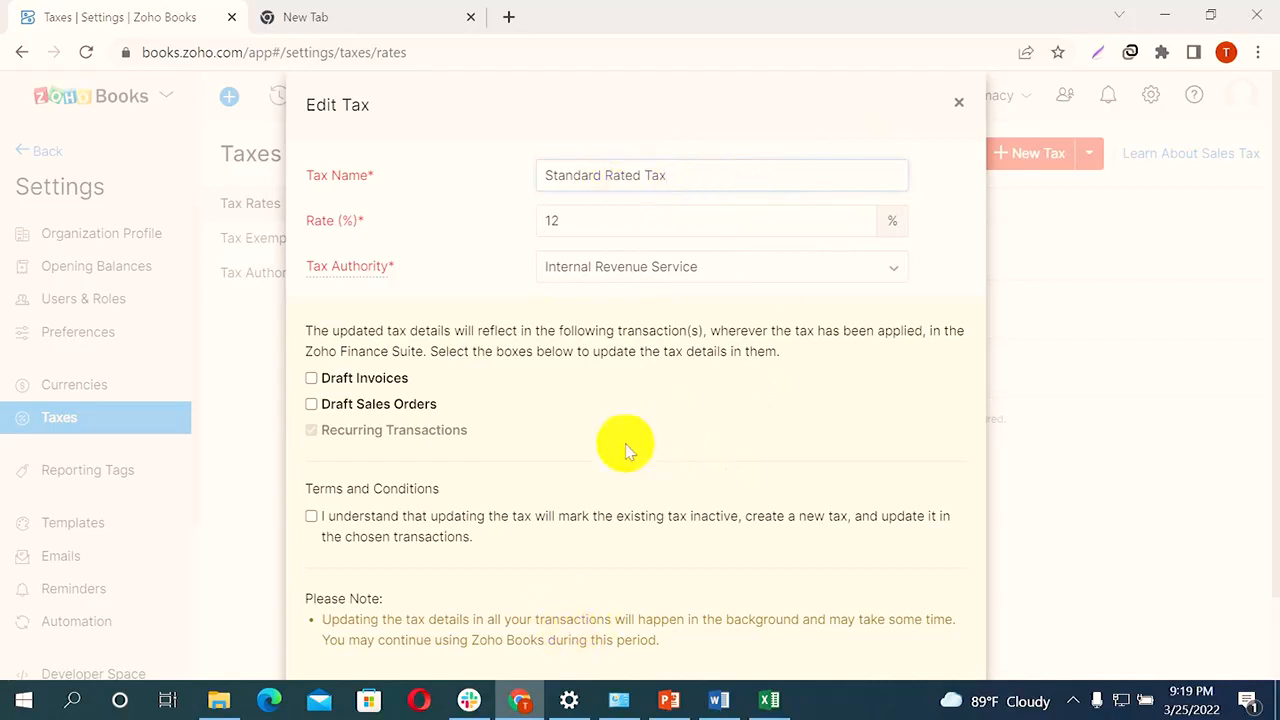
# Accept the terms and conditions for updating the tax and save Standard Rated Tax
pyautogui.scroll(-1, 665, 462)
pyautogui.click(331, 621)
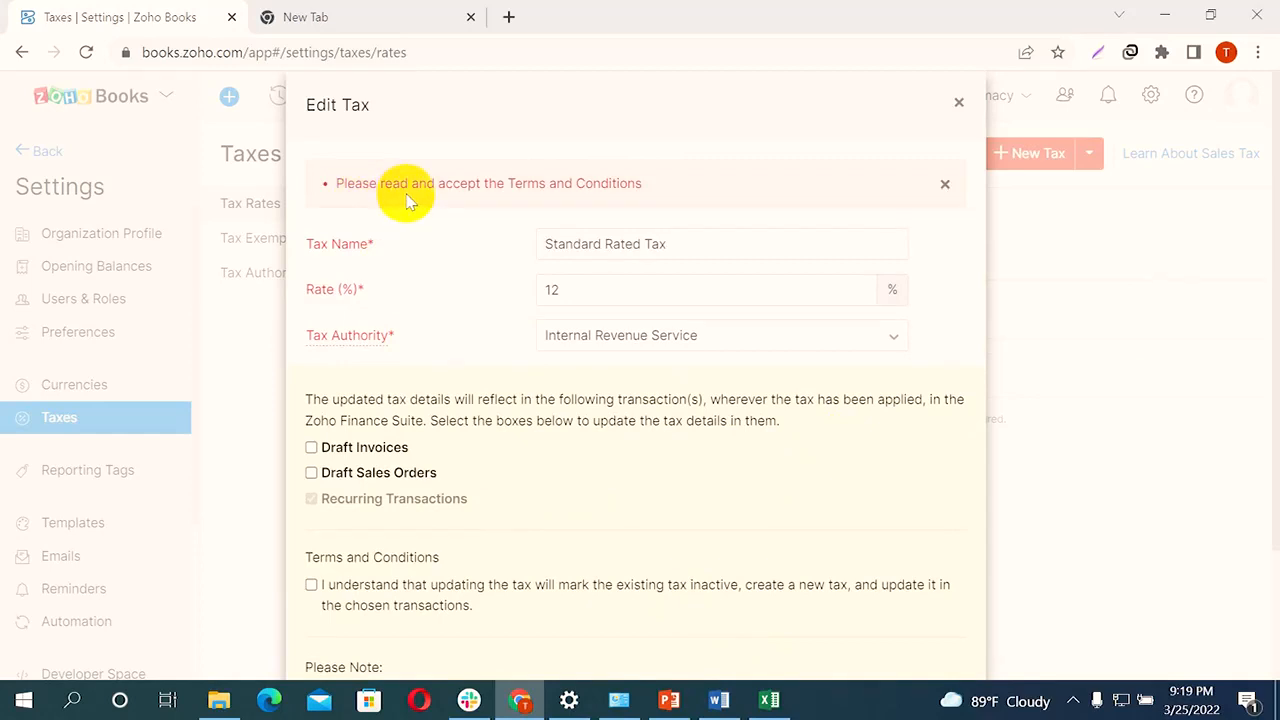
pyautogui.scroll(-2, 420, 440)
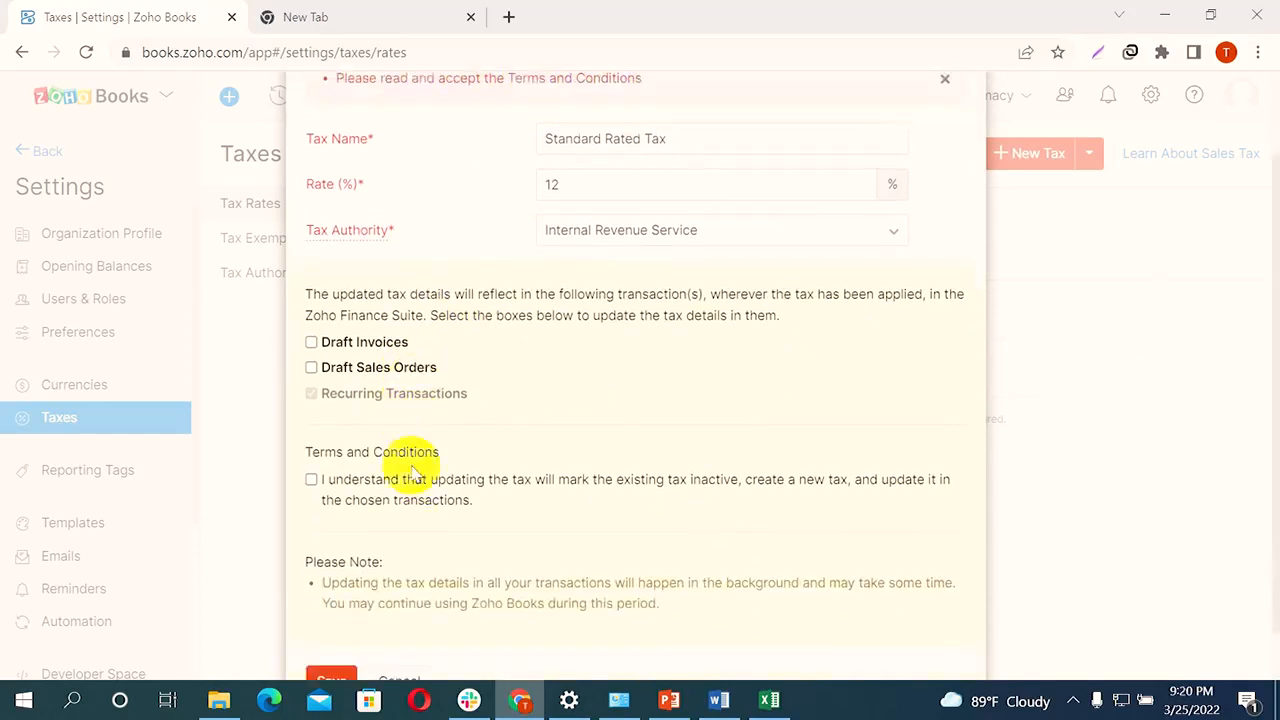
pyautogui.click(311, 420)
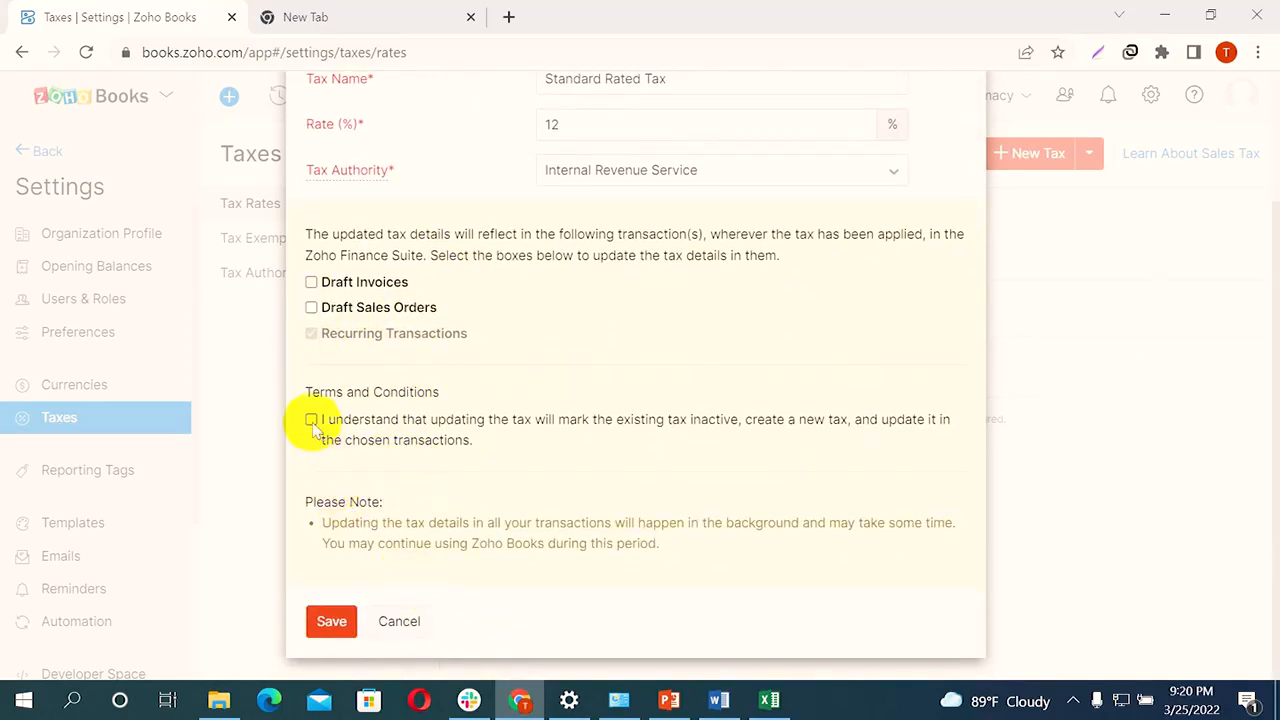
pyautogui.click(334, 619)
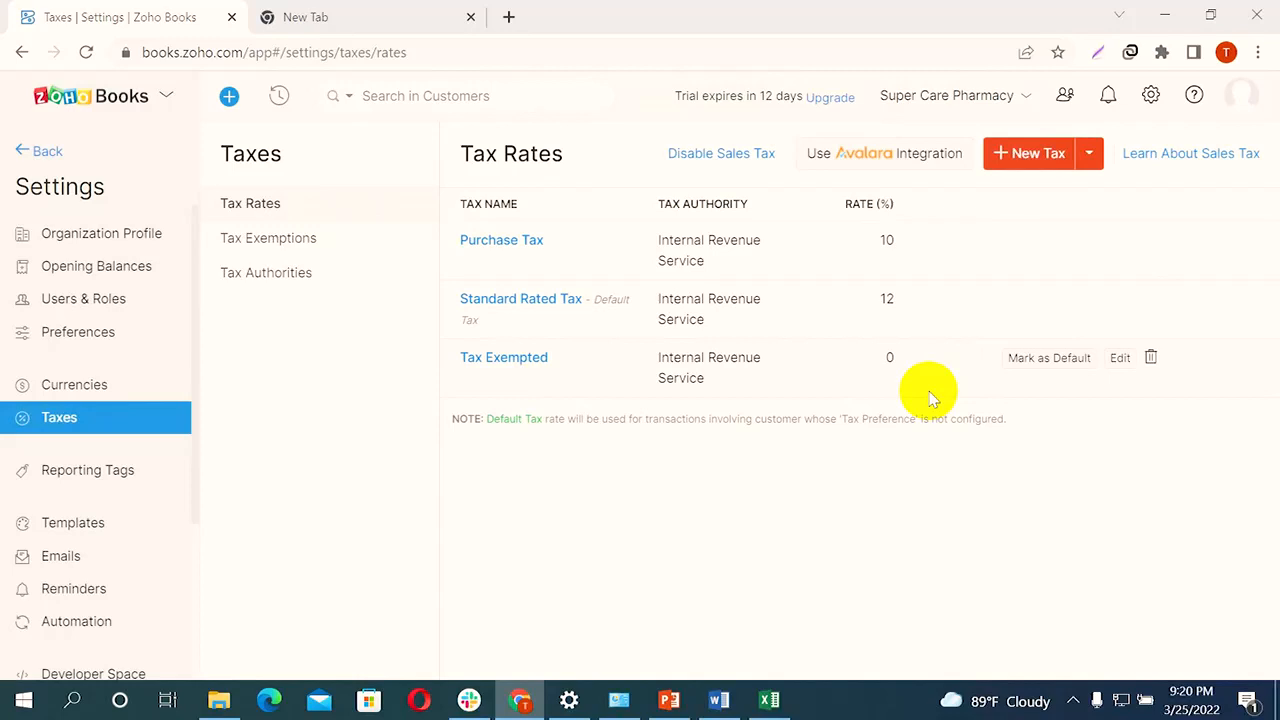
# Rename Standard Rated Tax back to Sales Tax, accepting the terms and conditions to save the change
pyautogui.click(1067, 299)
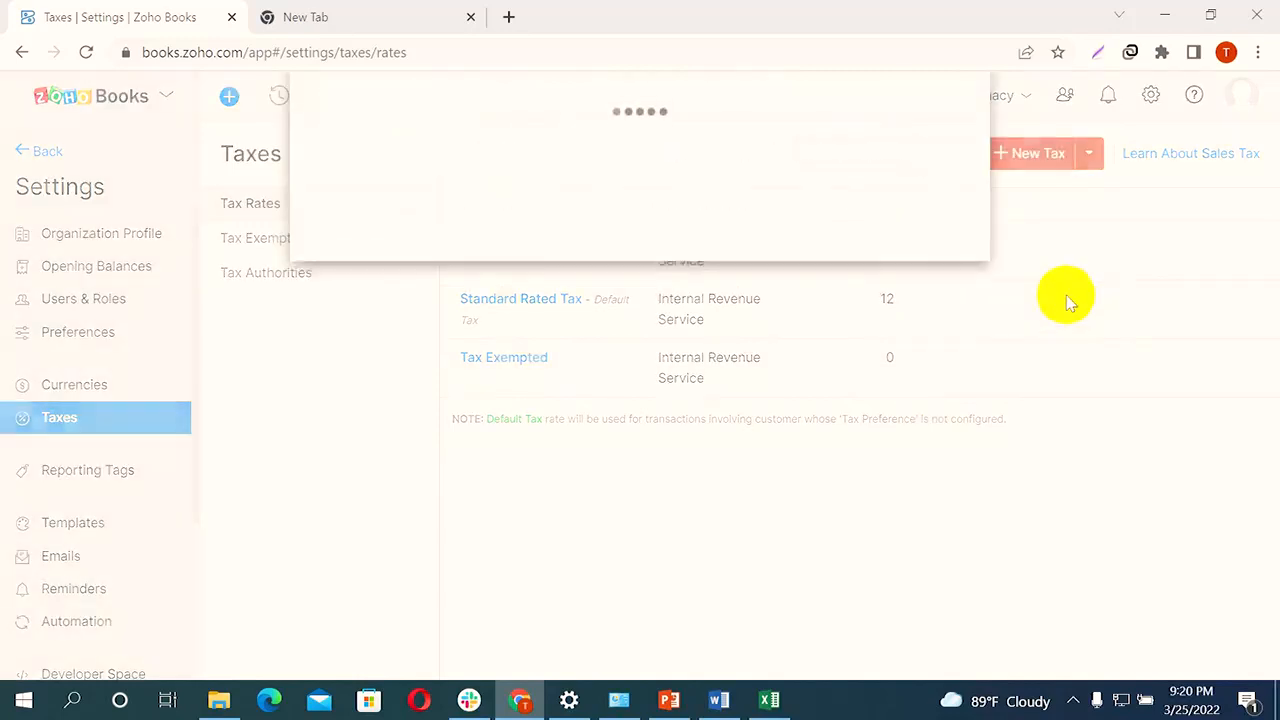
pyautogui.click(643, 175)
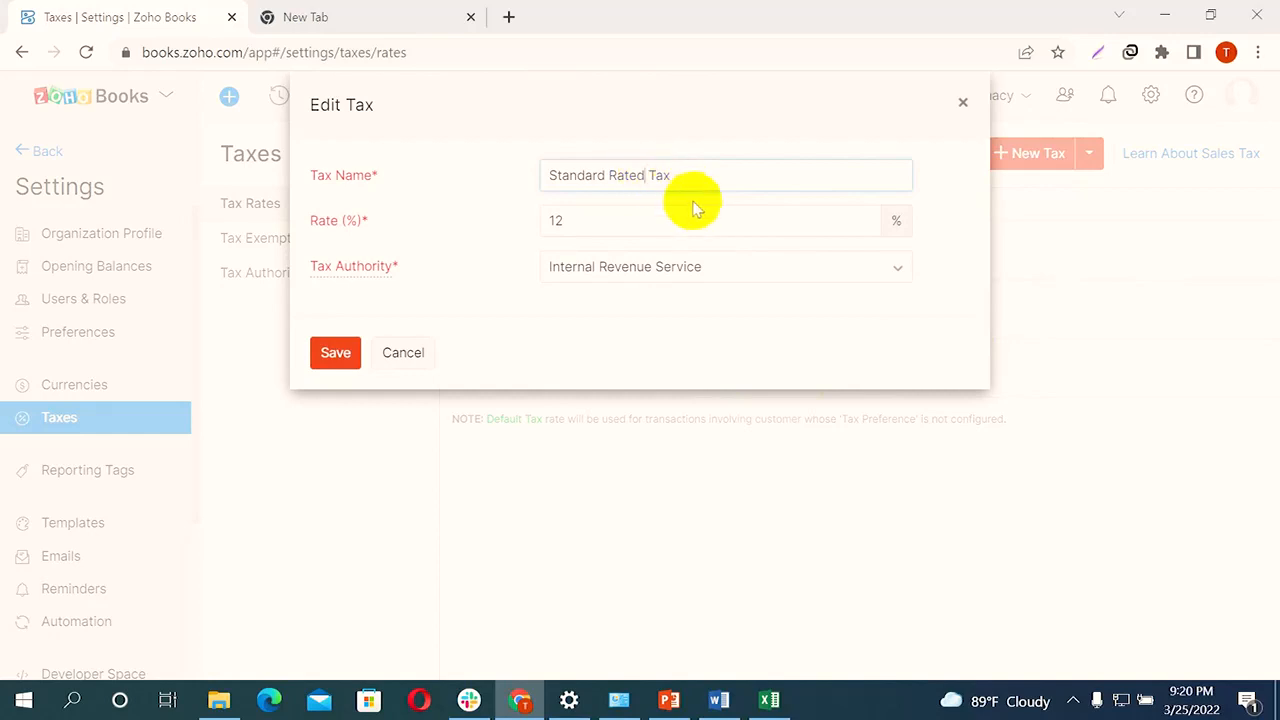
pyautogui.press('BackSpace')
pyautogui.press('BackSpace')
pyautogui.press('BackSpace')
pyautogui.press('BackSpace')
pyautogui.press('BackSpace')
pyautogui.press('BackSpace')
pyautogui.press('BackSpace')
pyautogui.press('BackSpace')
pyautogui.press('BackSpace')
pyautogui.press('BackSpace')
pyautogui.press('BackSpace')
pyautogui.press('BackSpace')
pyautogui.press('BackSpace')
pyautogui.press('BackSpace')
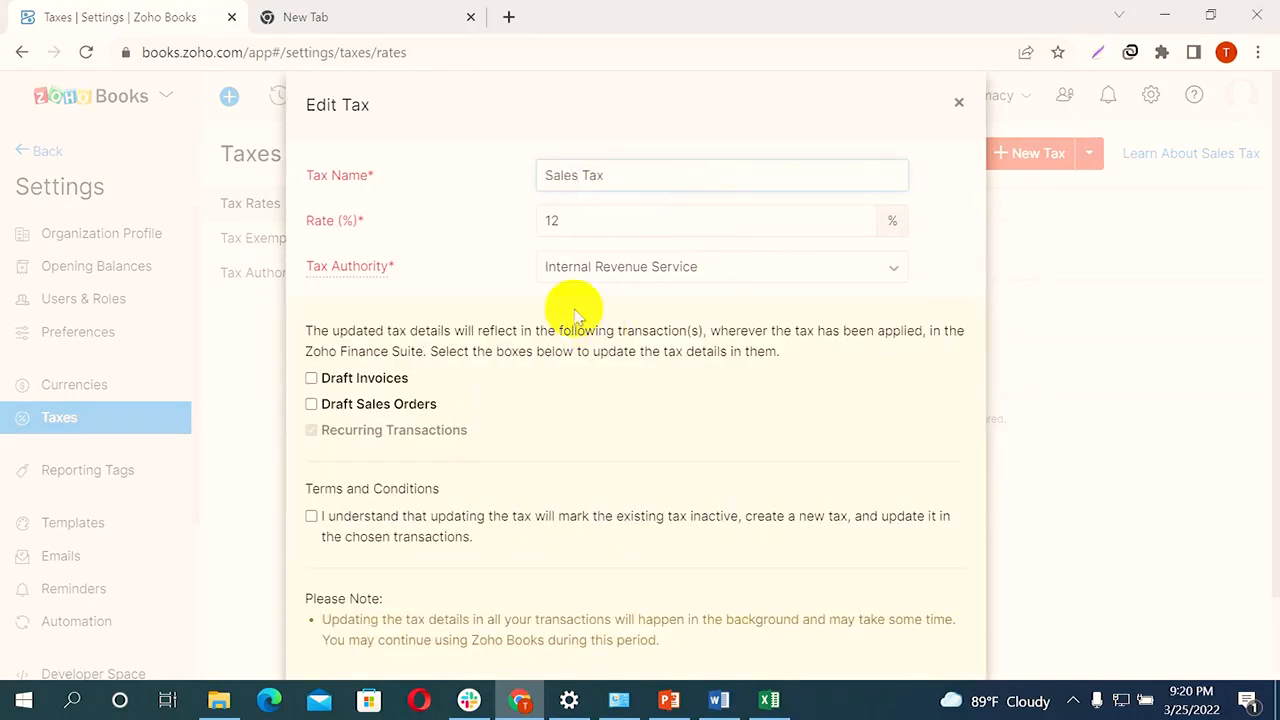
pyautogui.scroll(-1, 380, 508)
pyautogui.click(311, 420)
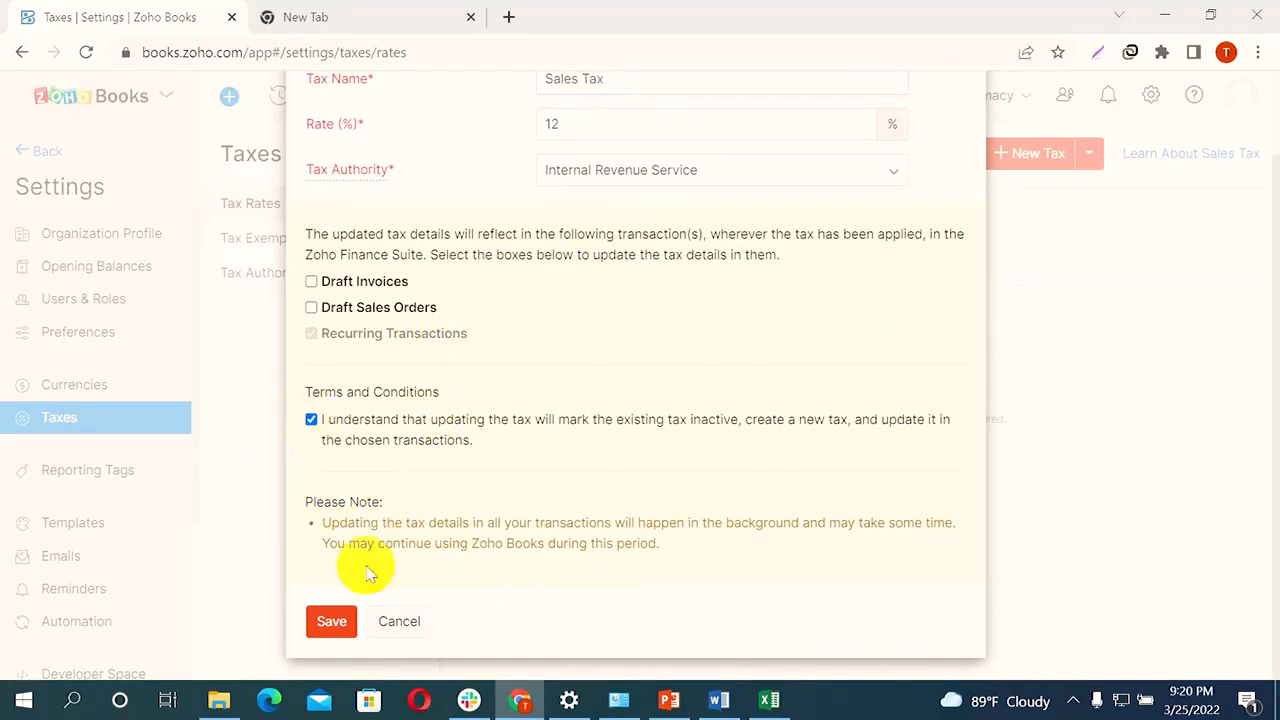
pyautogui.click(331, 621)
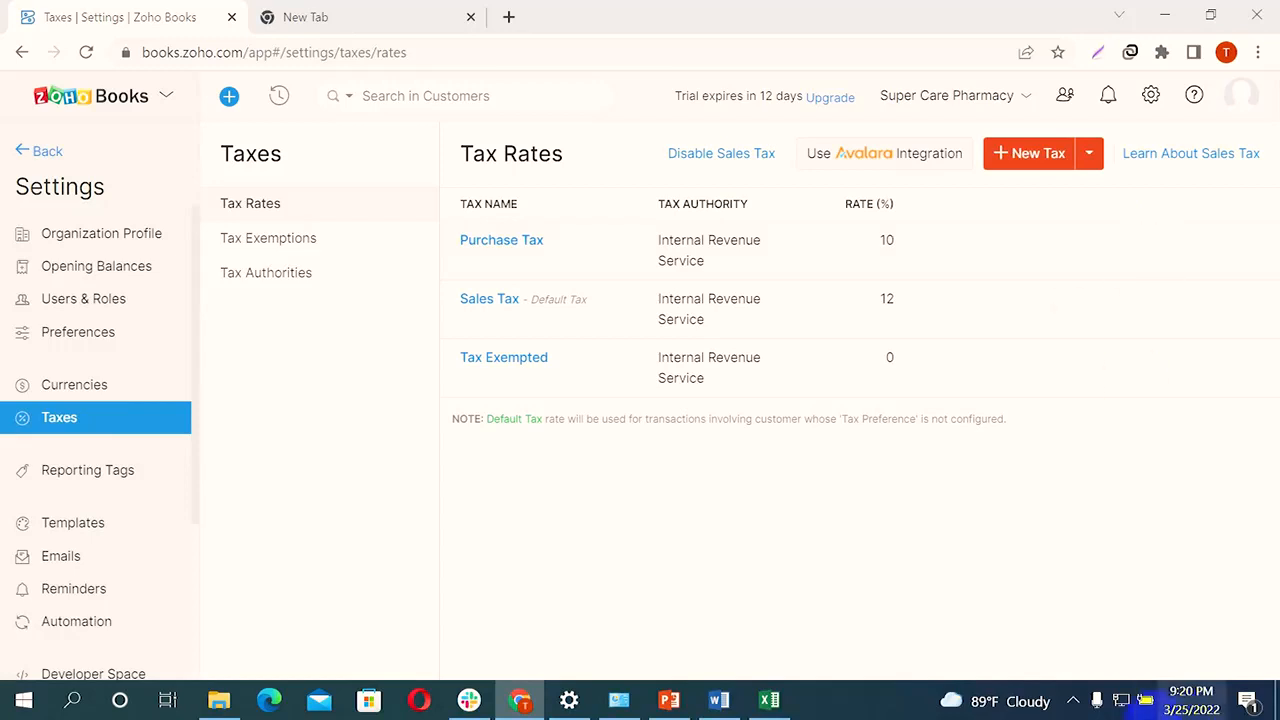
pyautogui.click(1073, 701)
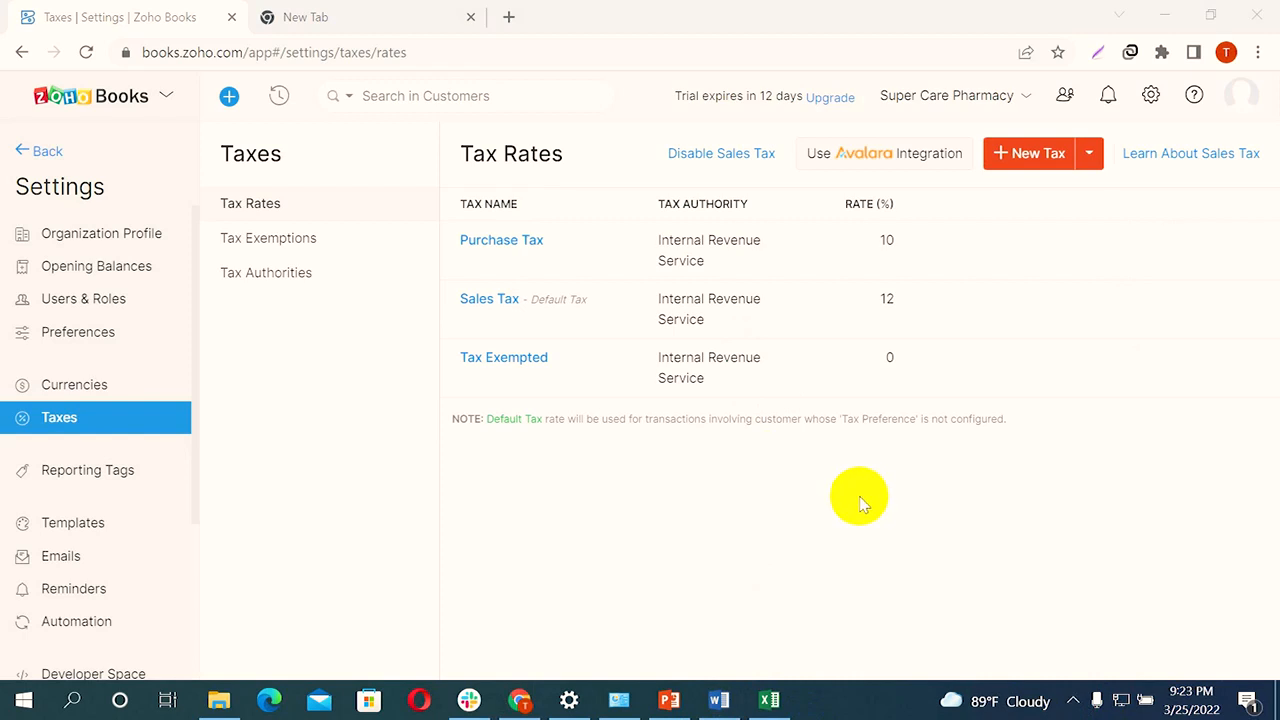
# Create a tax named GST with a 10% rate and Internal Revenue Service as its authority, and save it
pyautogui.click(1094, 153)
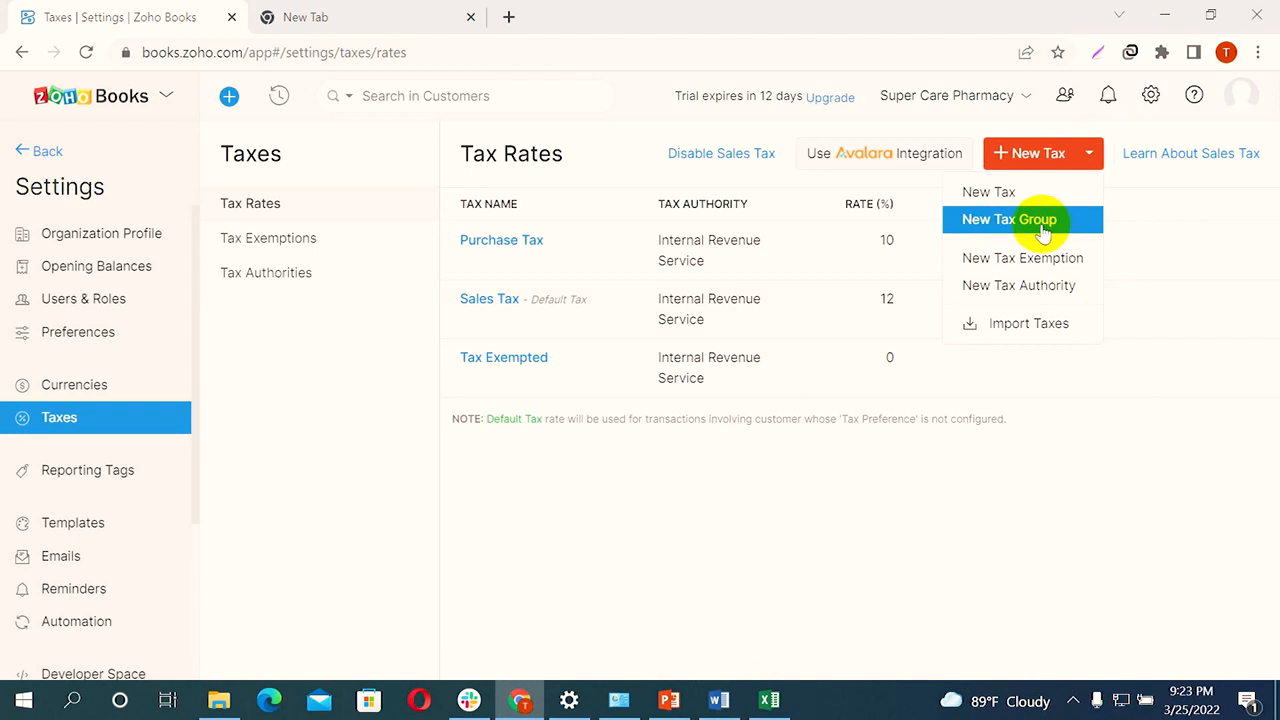
pyautogui.click(1005, 193)
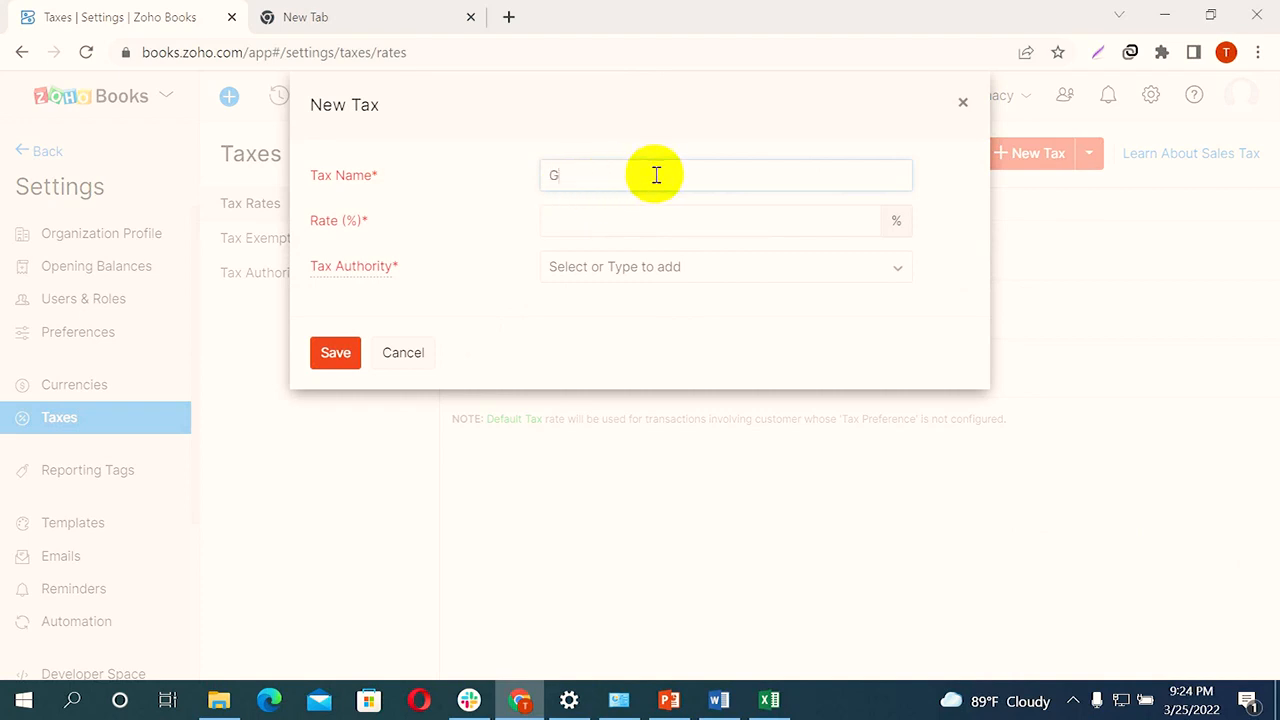
pyautogui.click(649, 224)
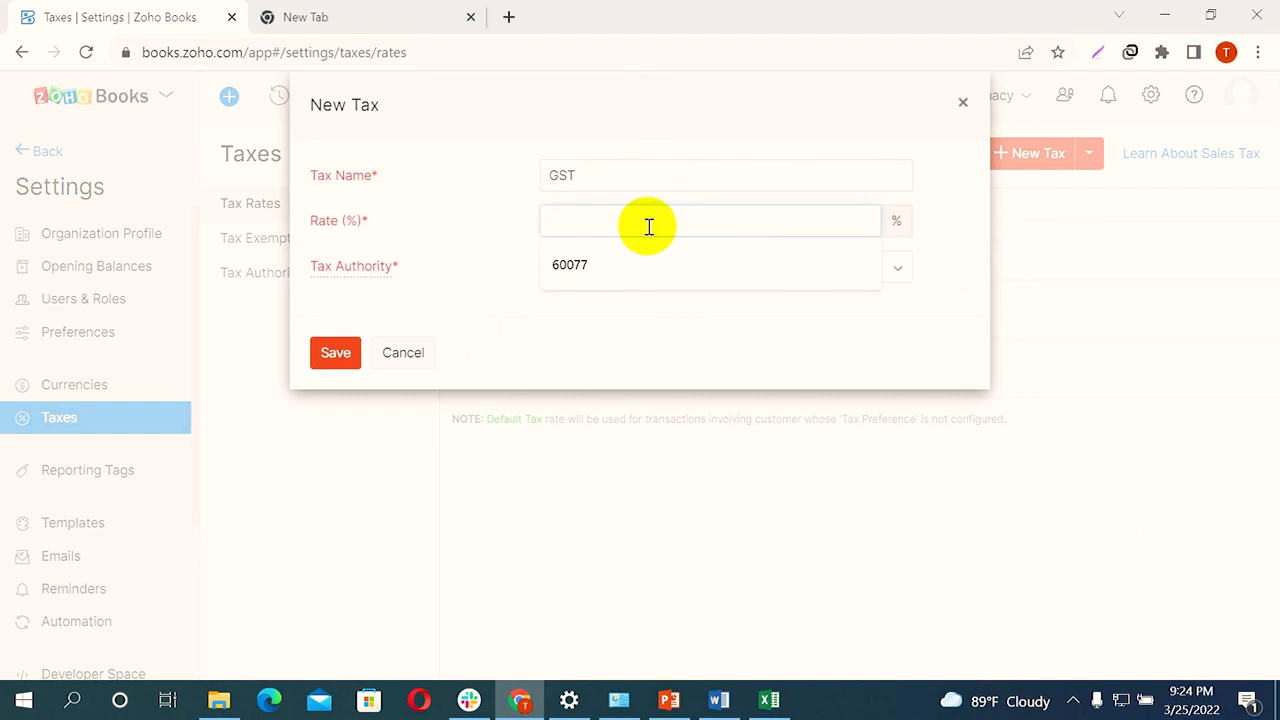
pyautogui.write('10')
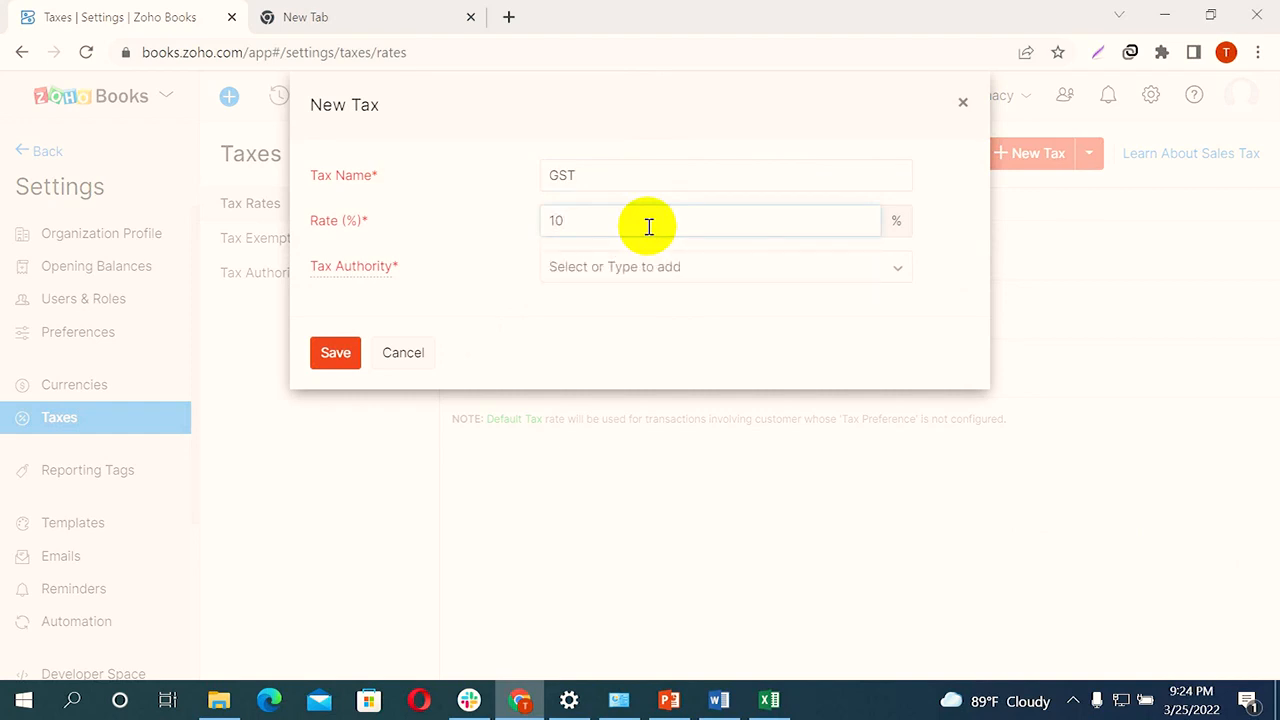
pyautogui.click(628, 266)
pyautogui.click(642, 293)
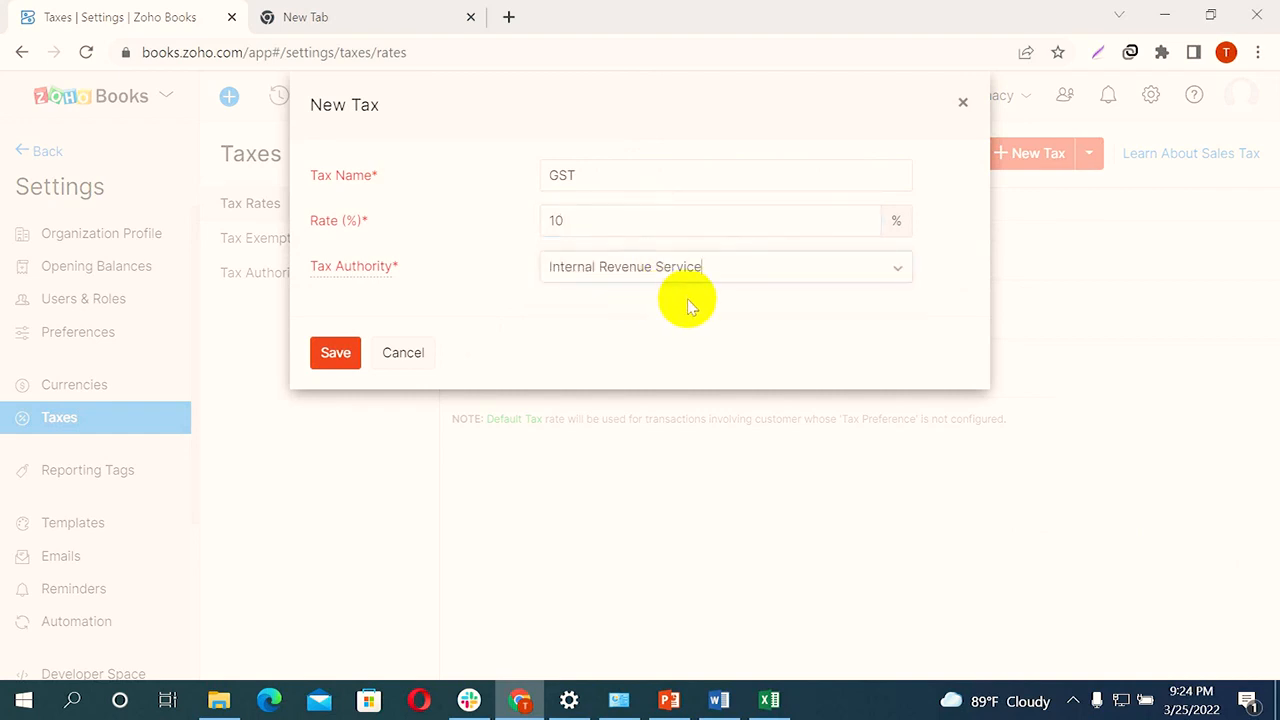
pyautogui.click(336, 354)
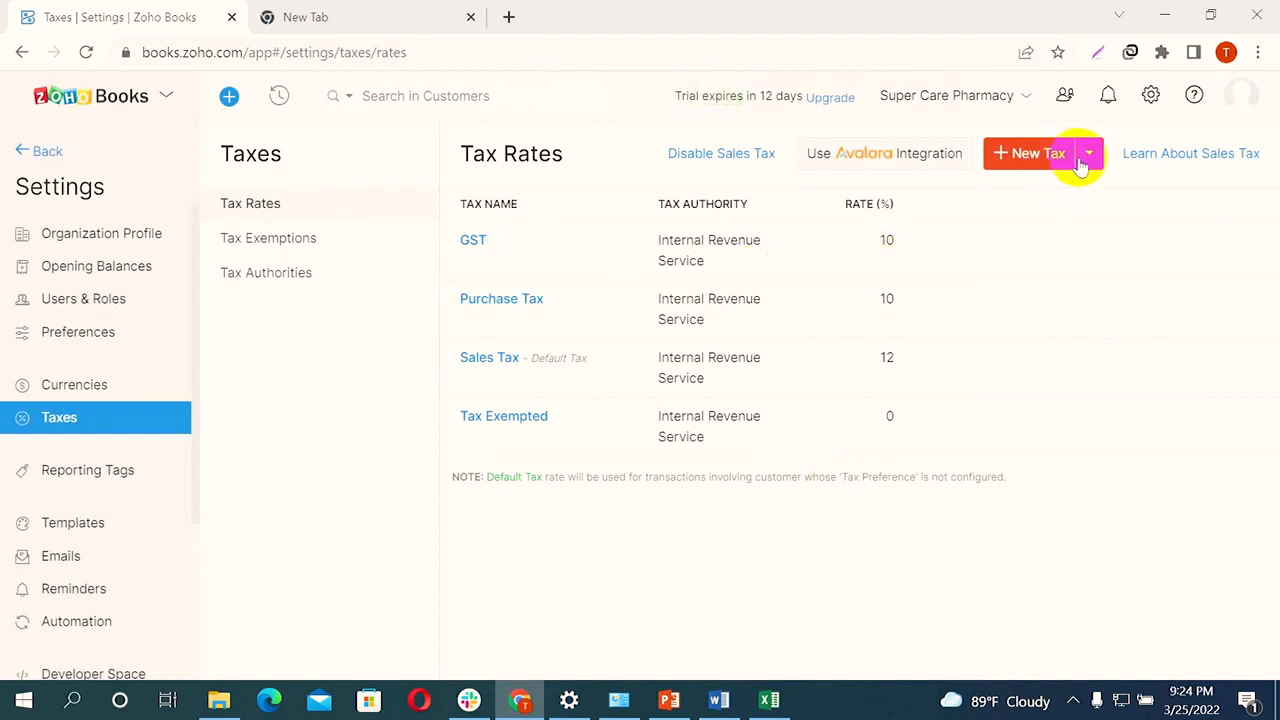
# Create a tax named PST with an 8% rate and Internal Revenue Service as its authority, and save it
pyautogui.click(1040, 158)
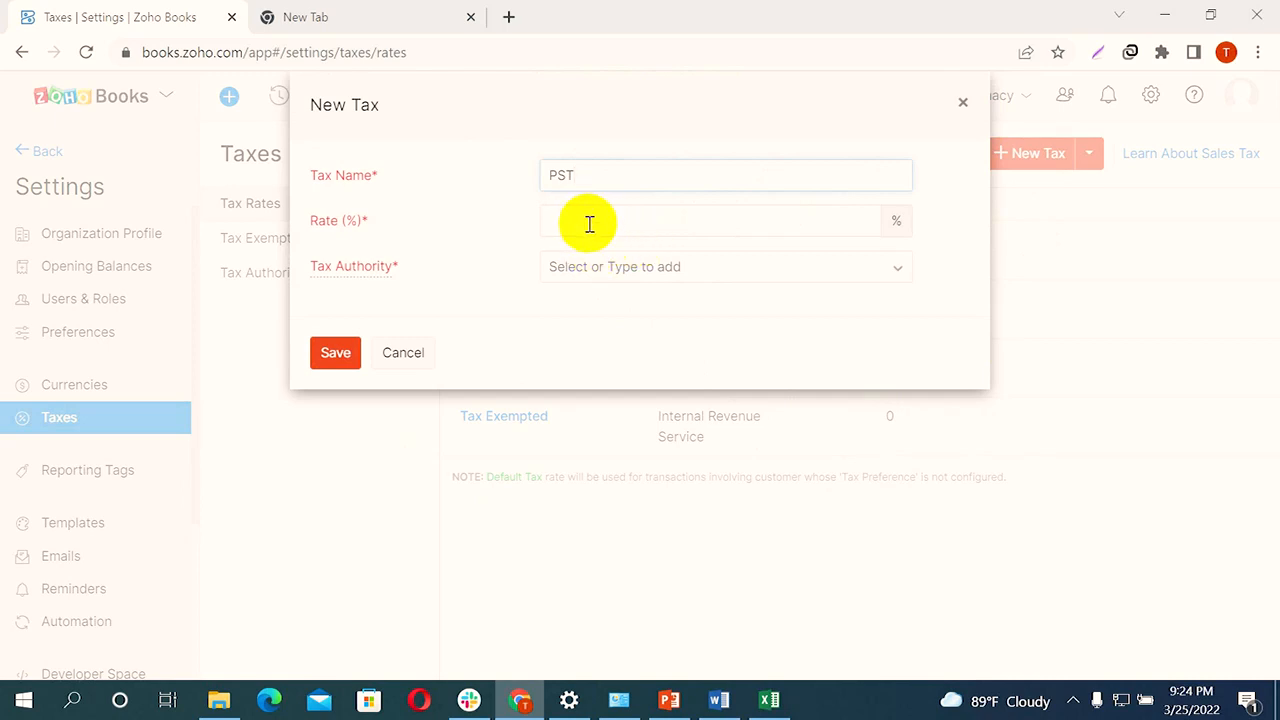
pyautogui.click(591, 222)
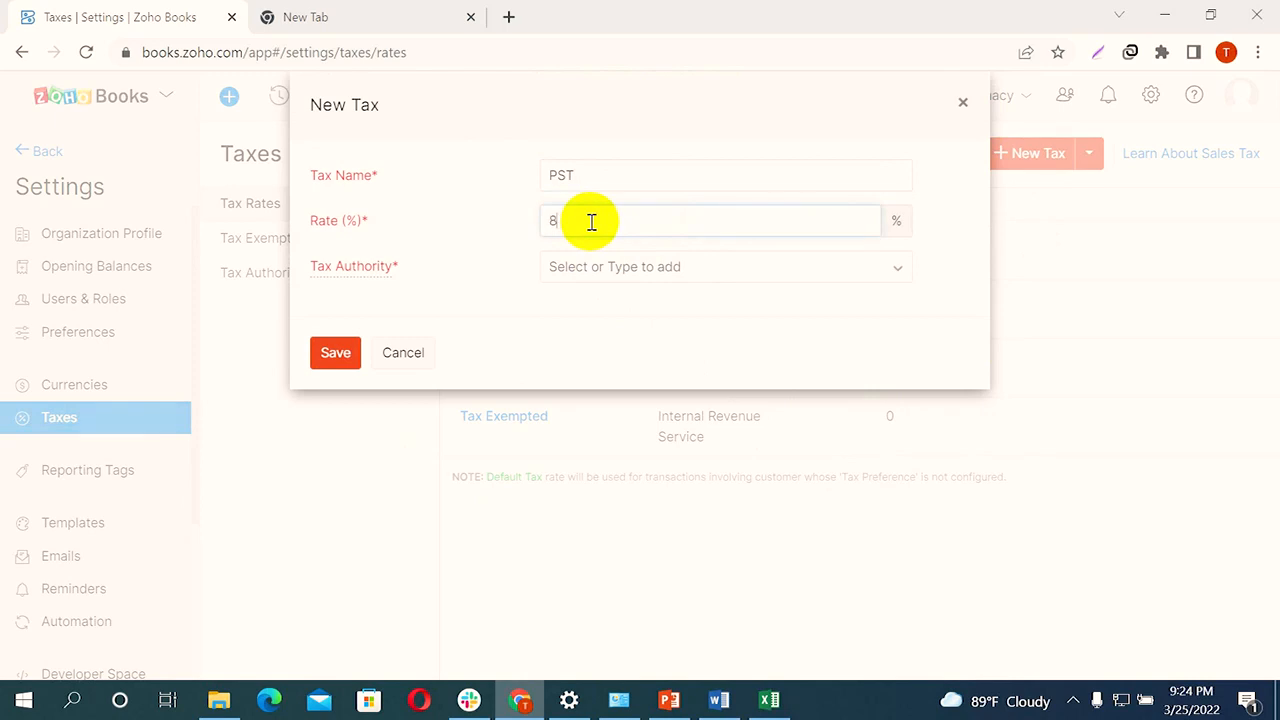
pyautogui.click(638, 268)
pyautogui.click(640, 297)
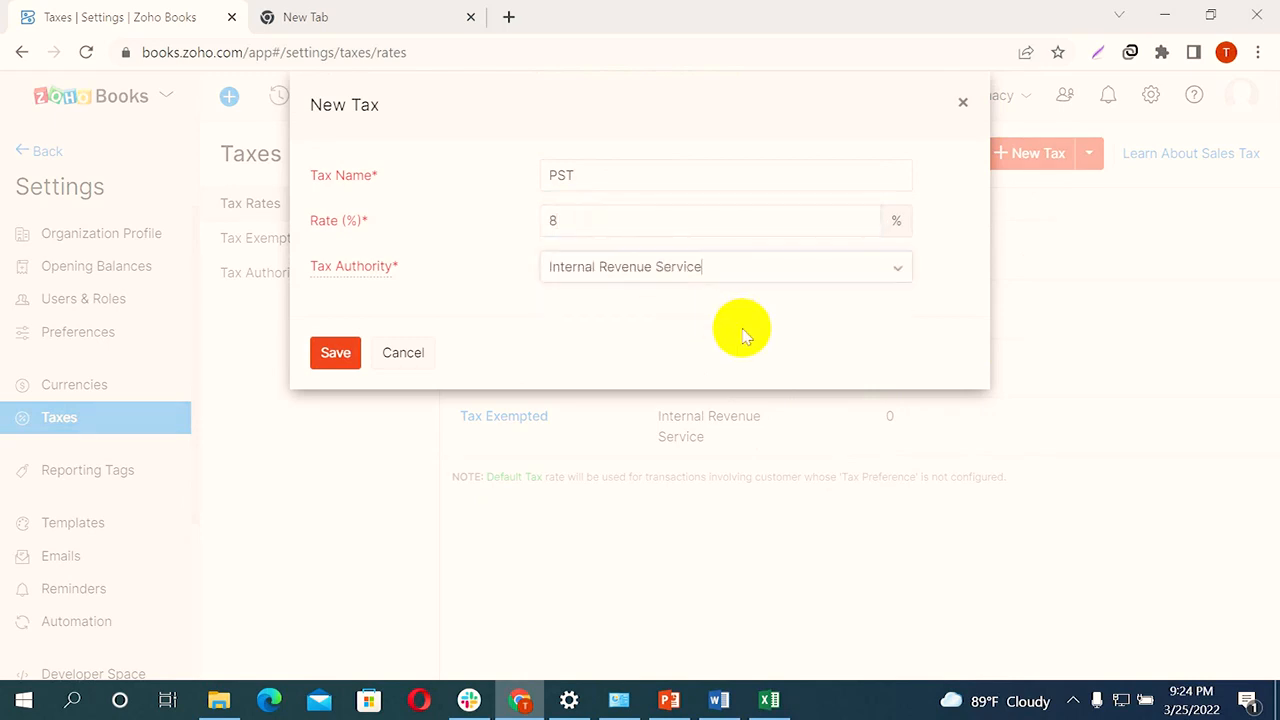
pyautogui.click(337, 354)
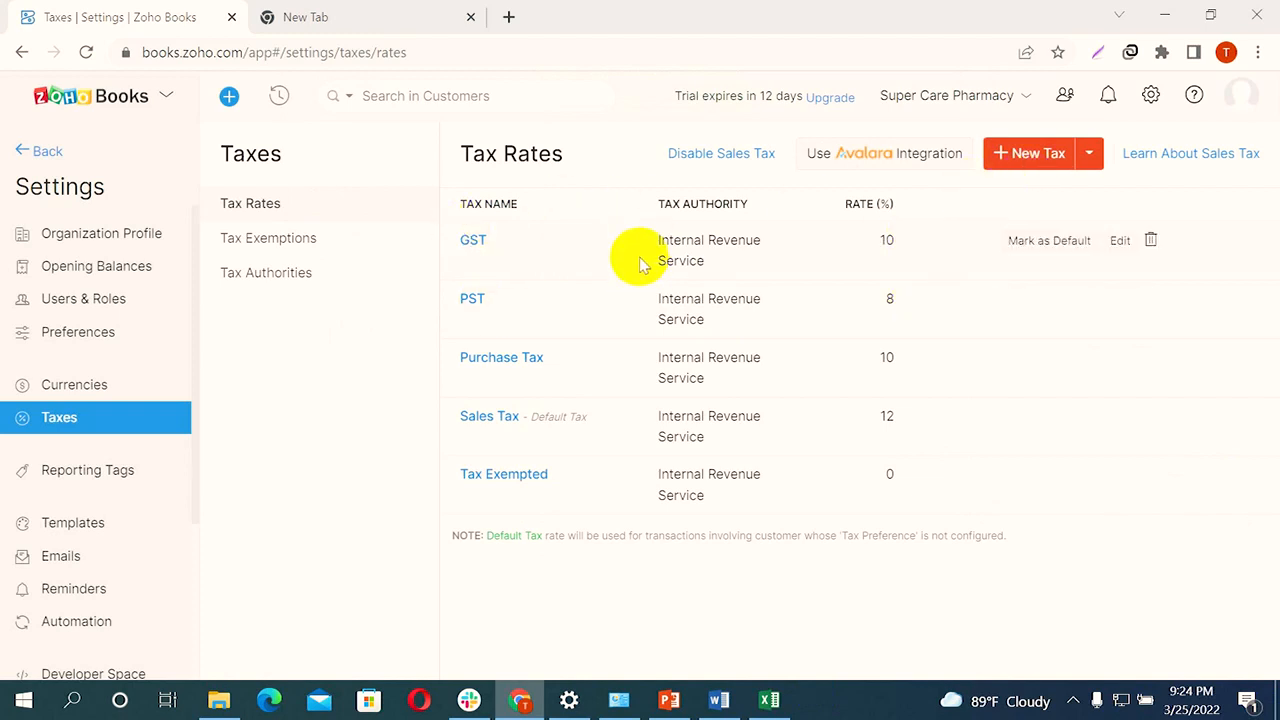
# Create a tax group named HST that combines the GST and PST taxes, and save it
pyautogui.click(1093, 155)
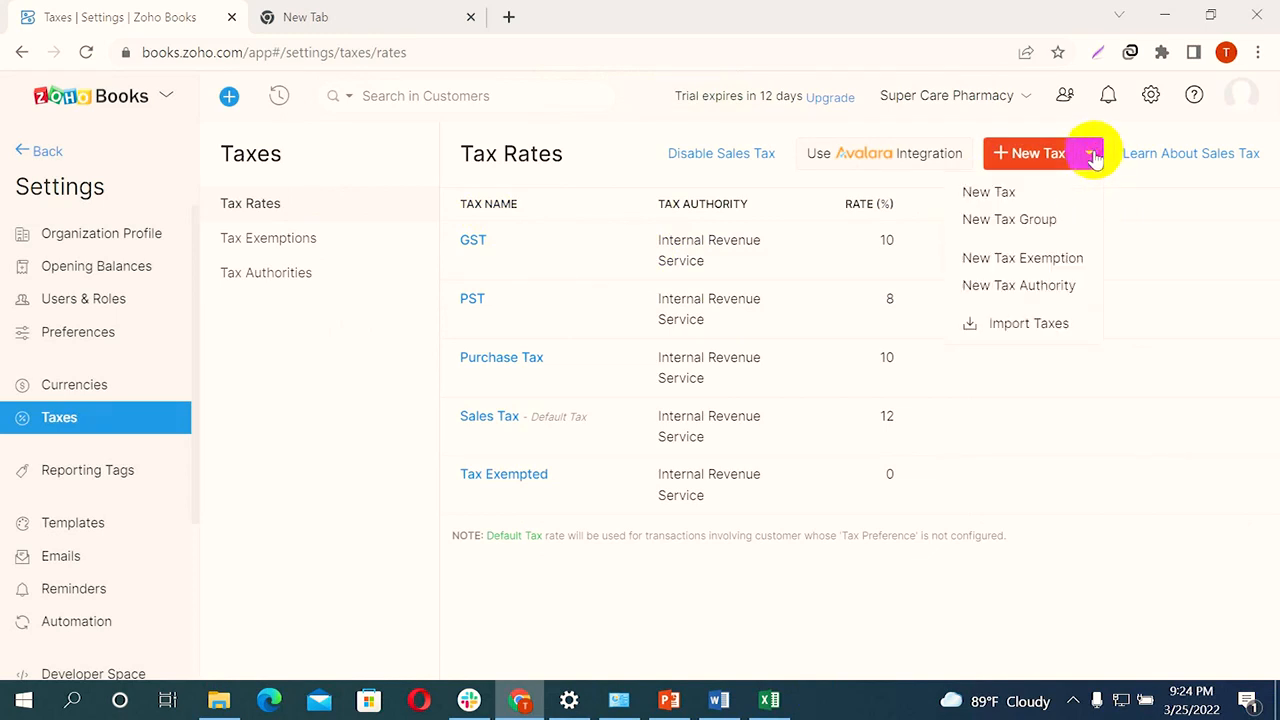
pyautogui.click(995, 220)
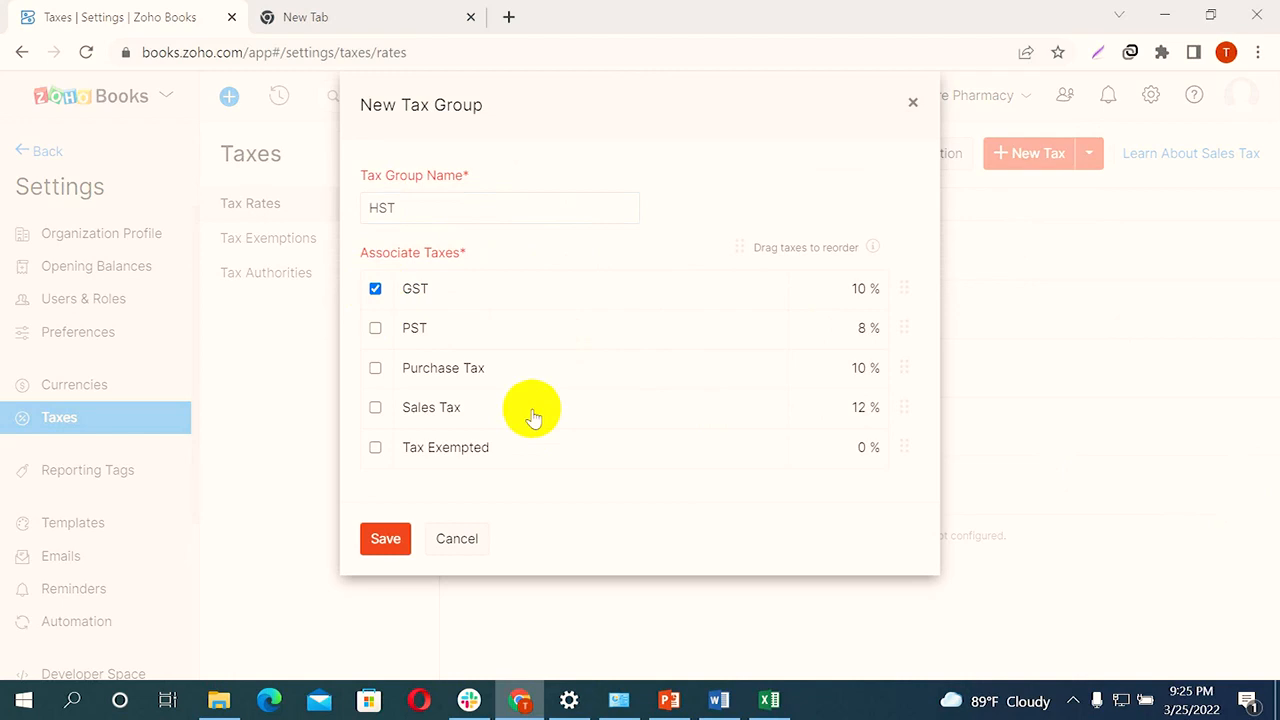
pyautogui.click(375, 328)
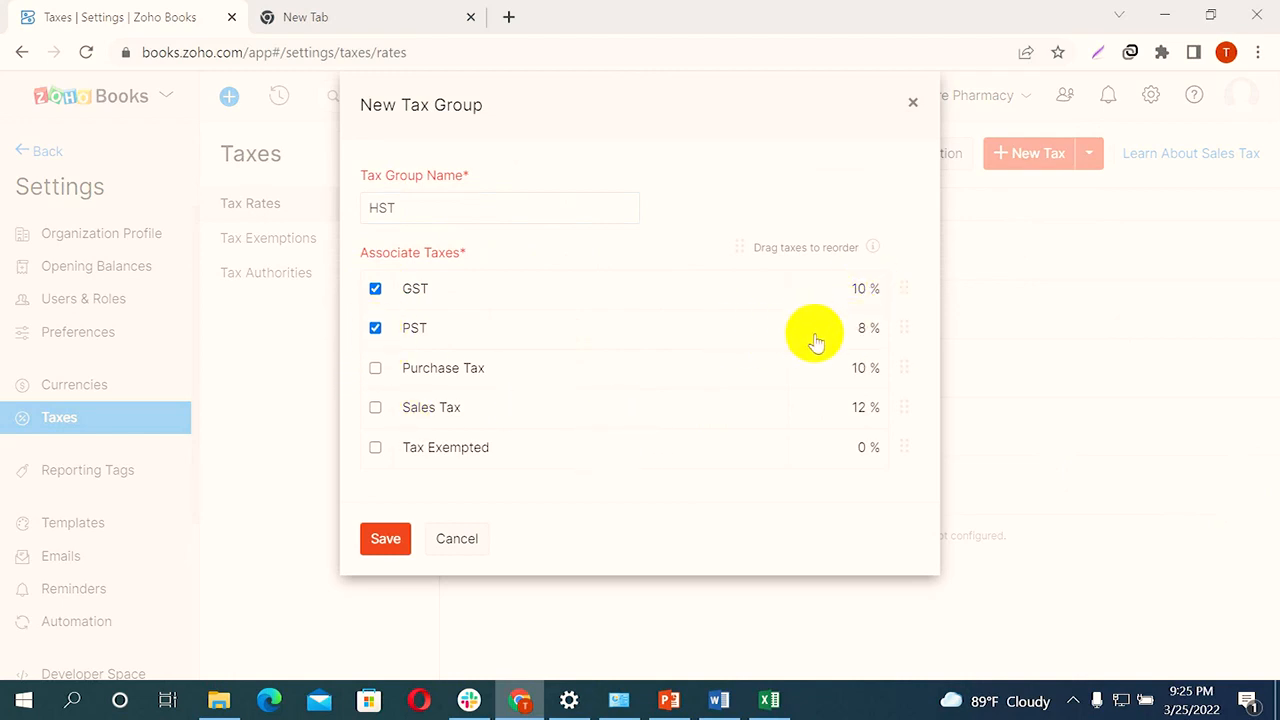
pyautogui.click(383, 538)
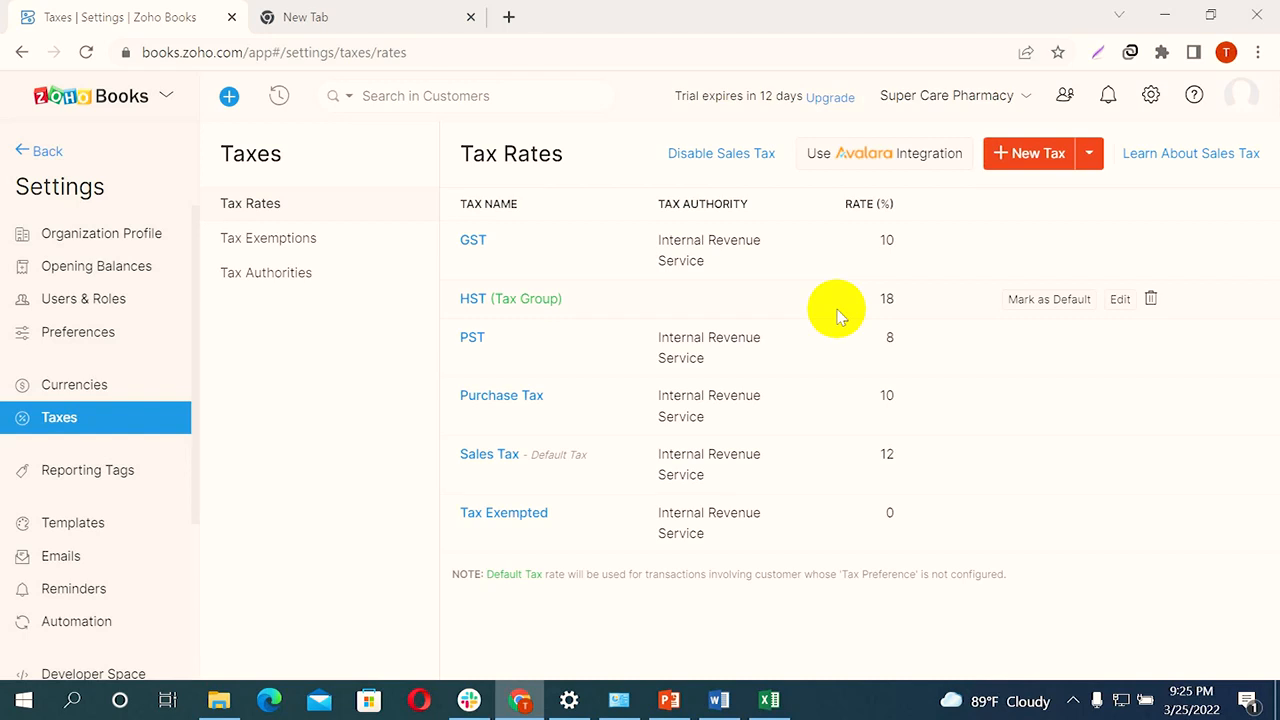
# Examine the new tax authority form, including its state choices and description field, and close it without saving
pyautogui.click(1090, 152)
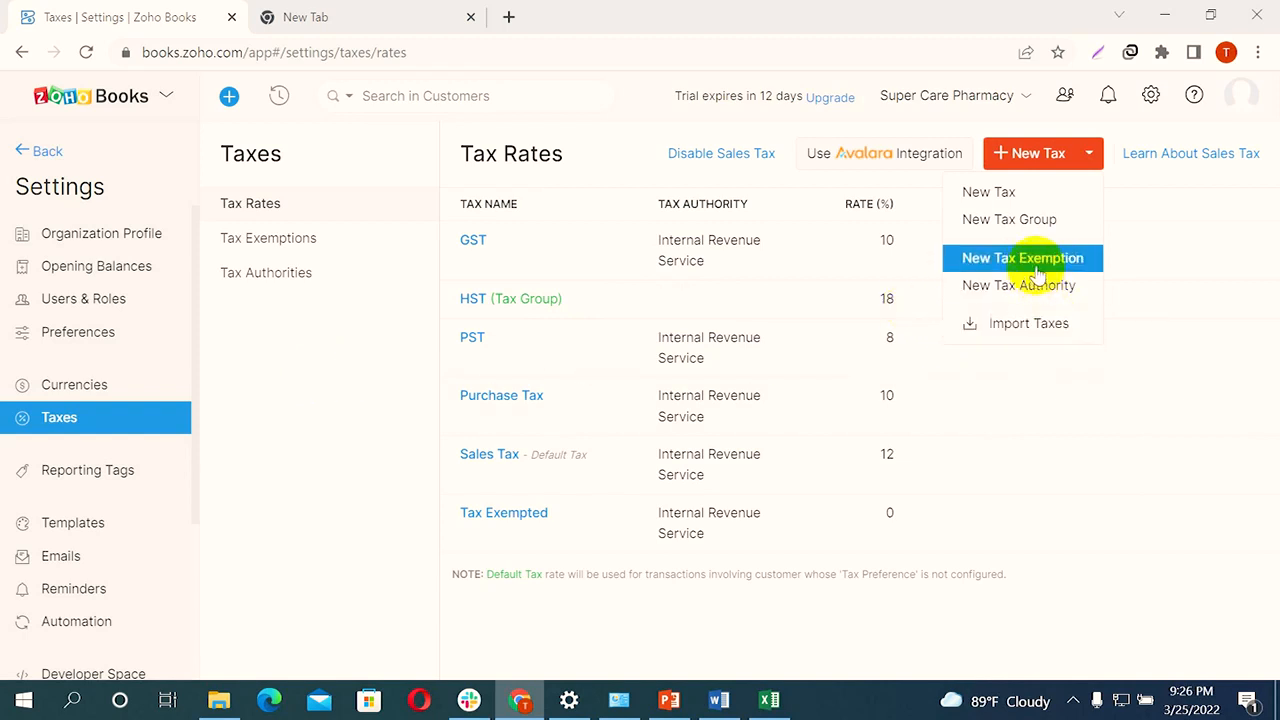
pyautogui.click(1030, 286)
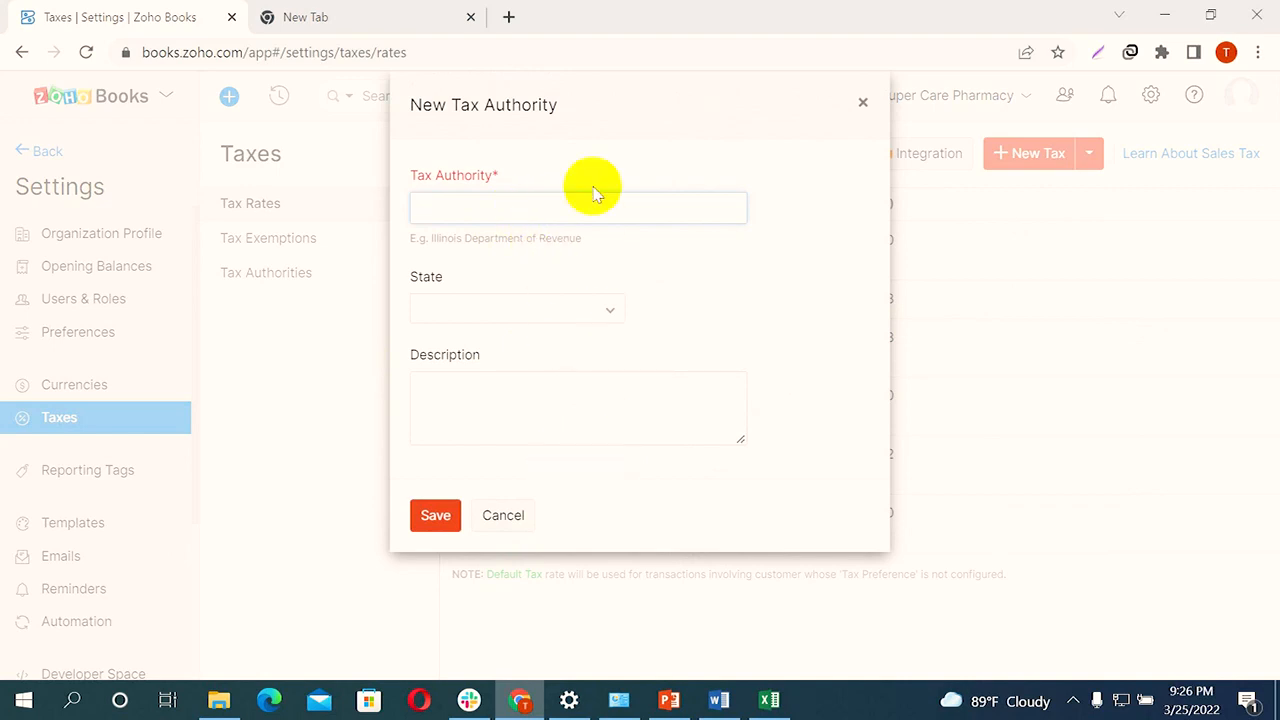
pyautogui.click(600, 313)
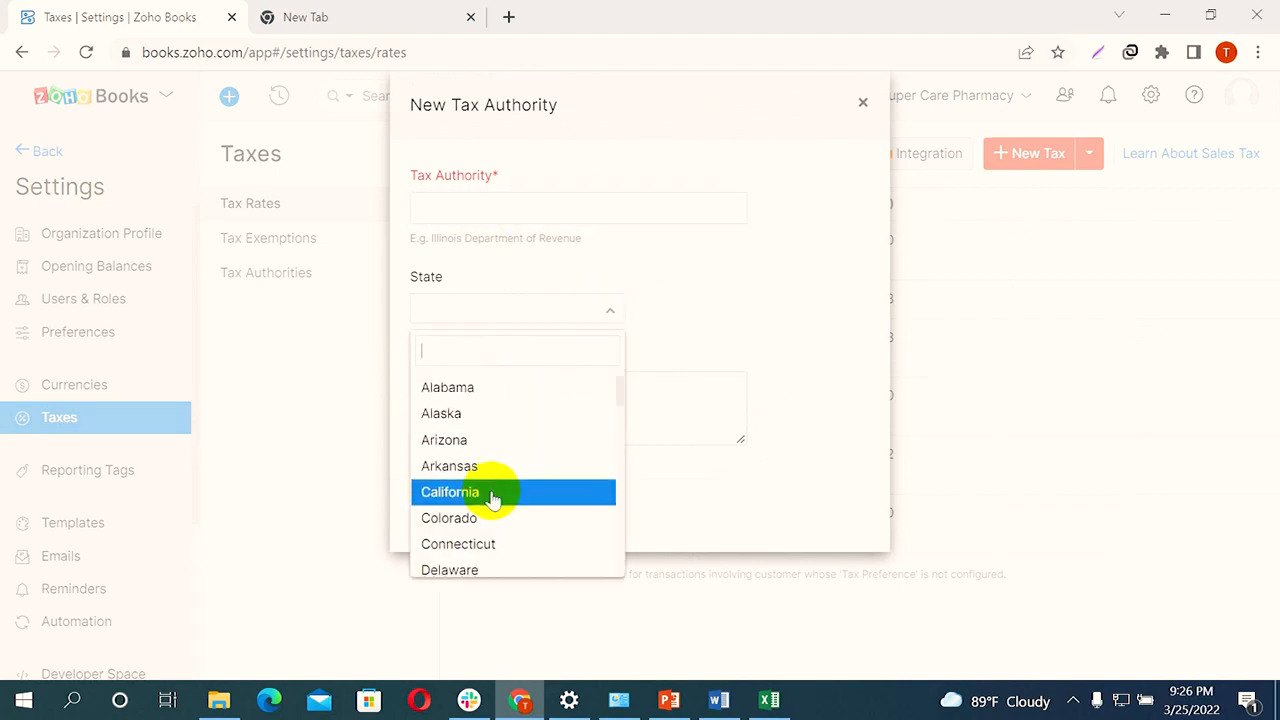
pyautogui.scroll(-10, 495, 480)
pyautogui.click(671, 408)
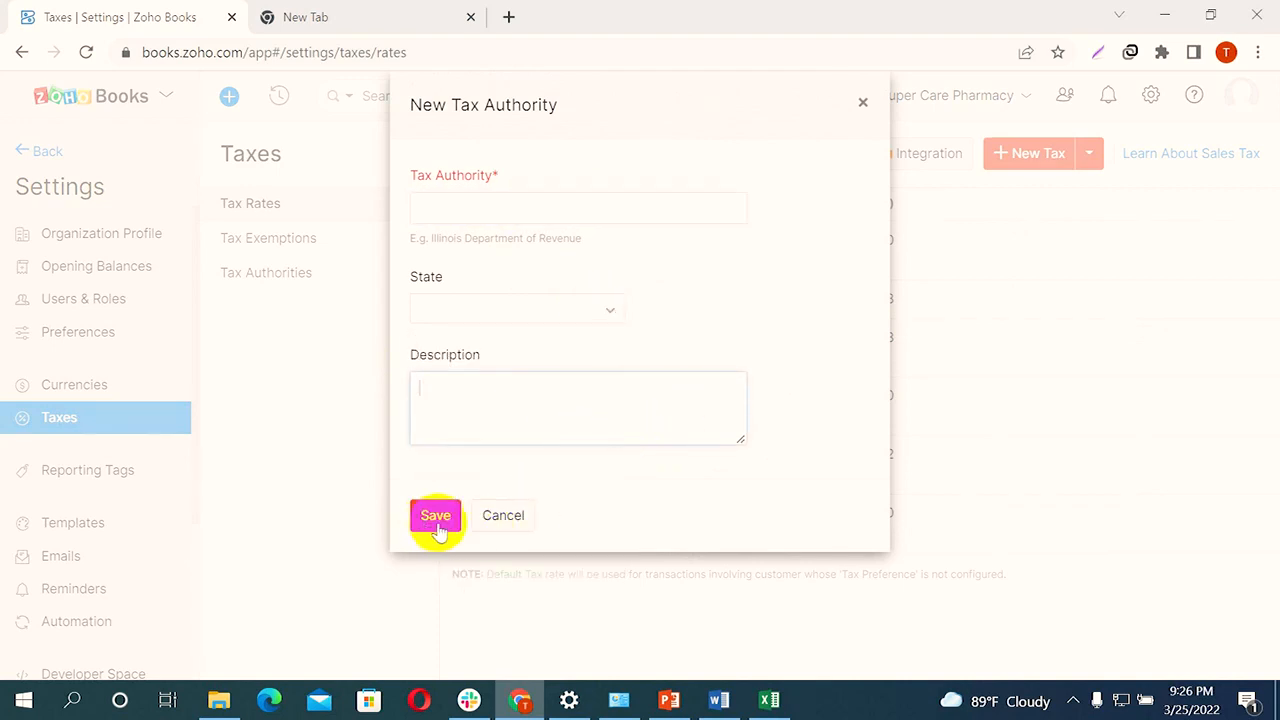
pyautogui.click(855, 108)
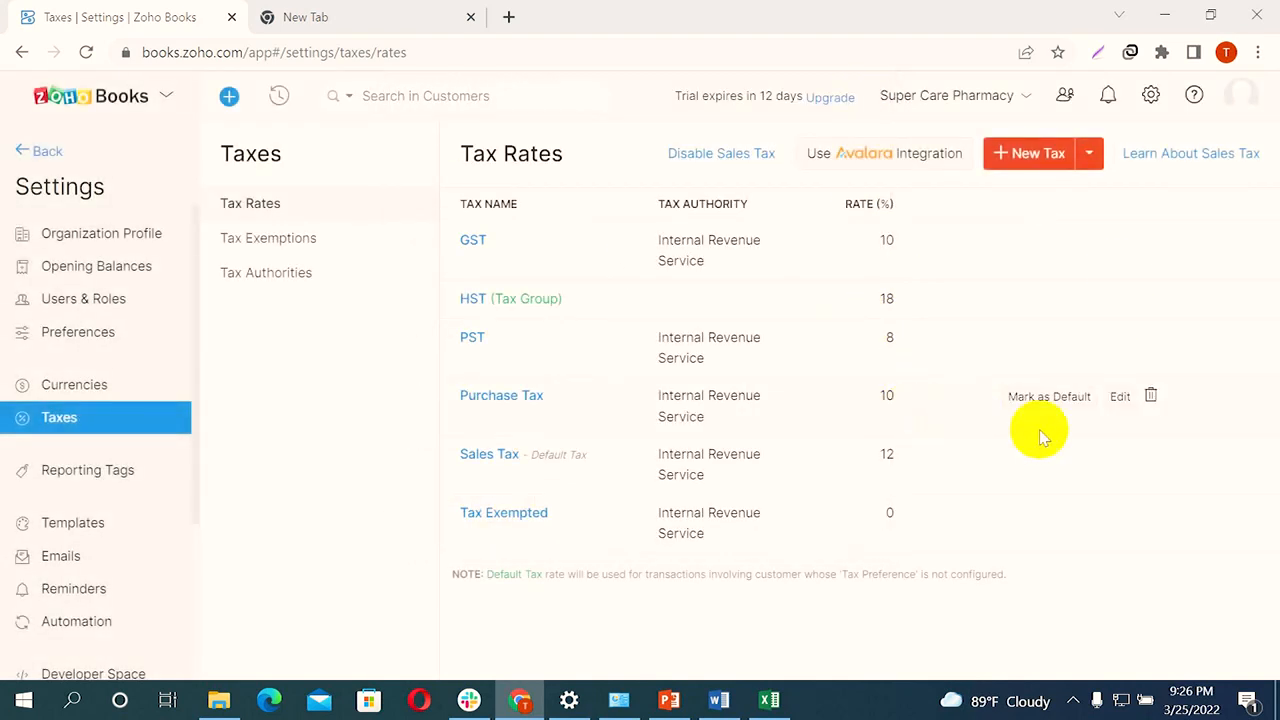